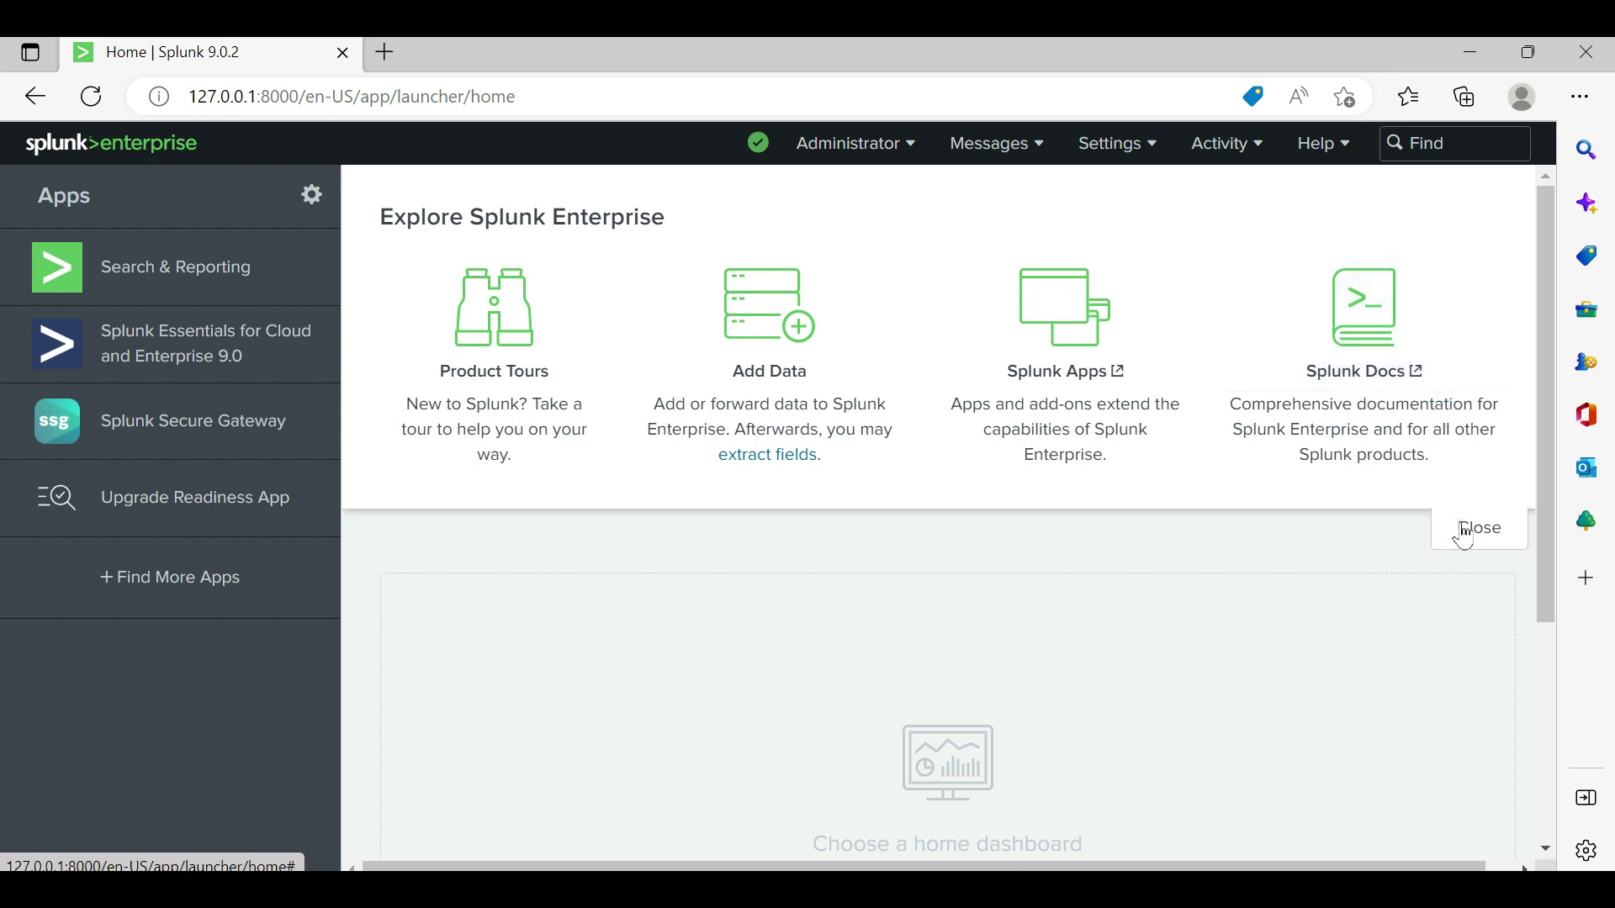
# Collapse the Explore Splunk Enterprise section on the home page, expand it again and close it.
pyautogui.click(1458, 534)
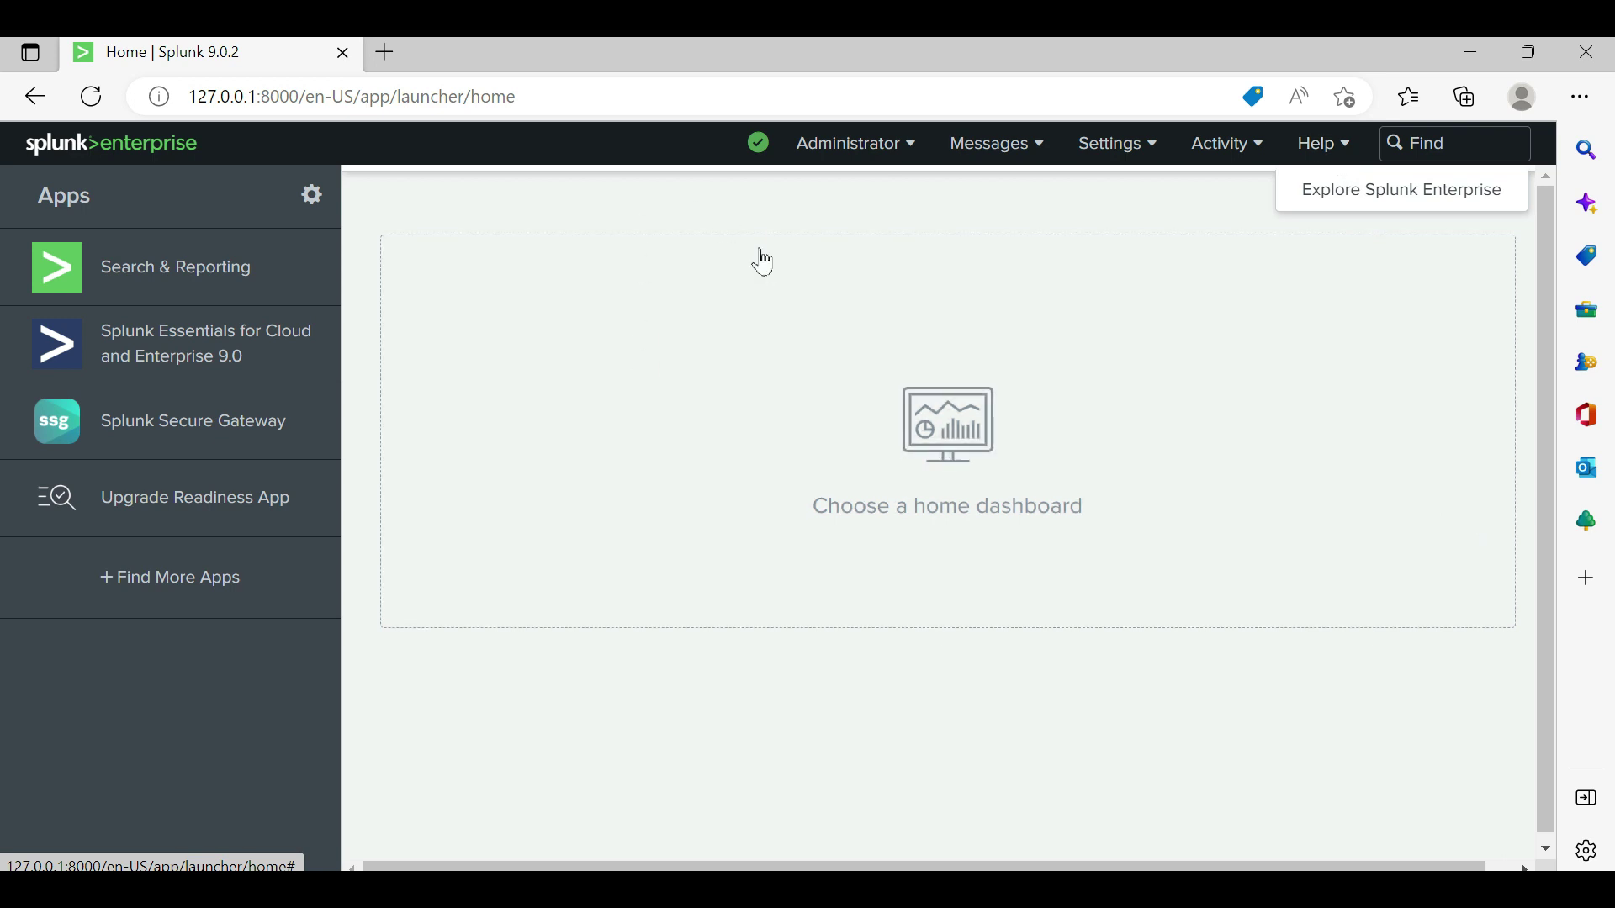
pyautogui.click(1328, 201)
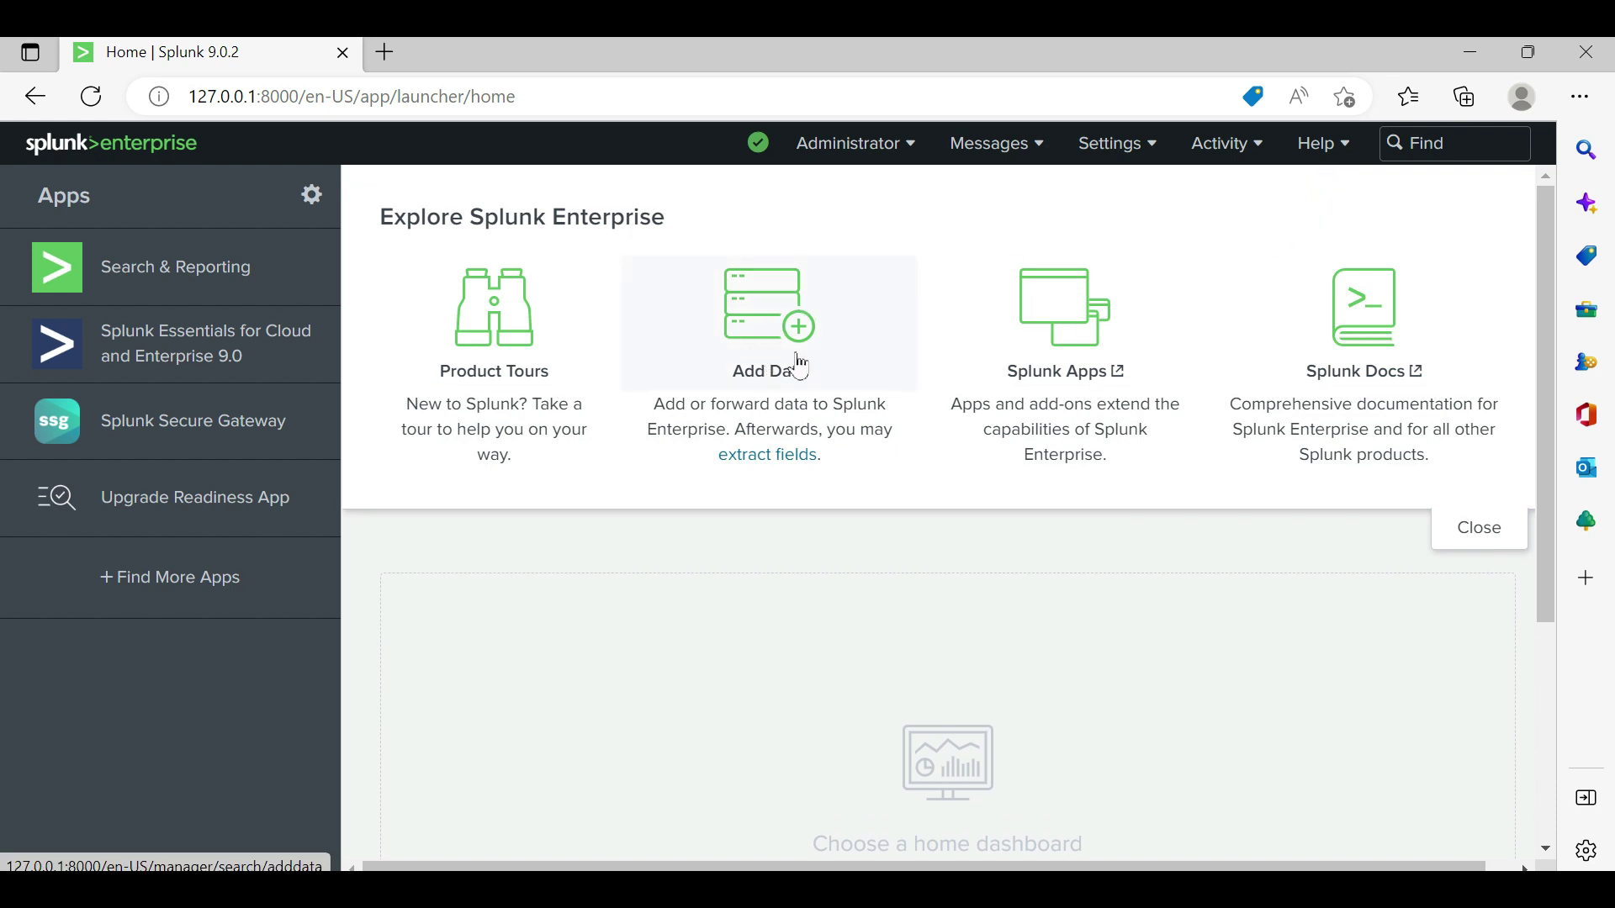
pyautogui.click(1463, 535)
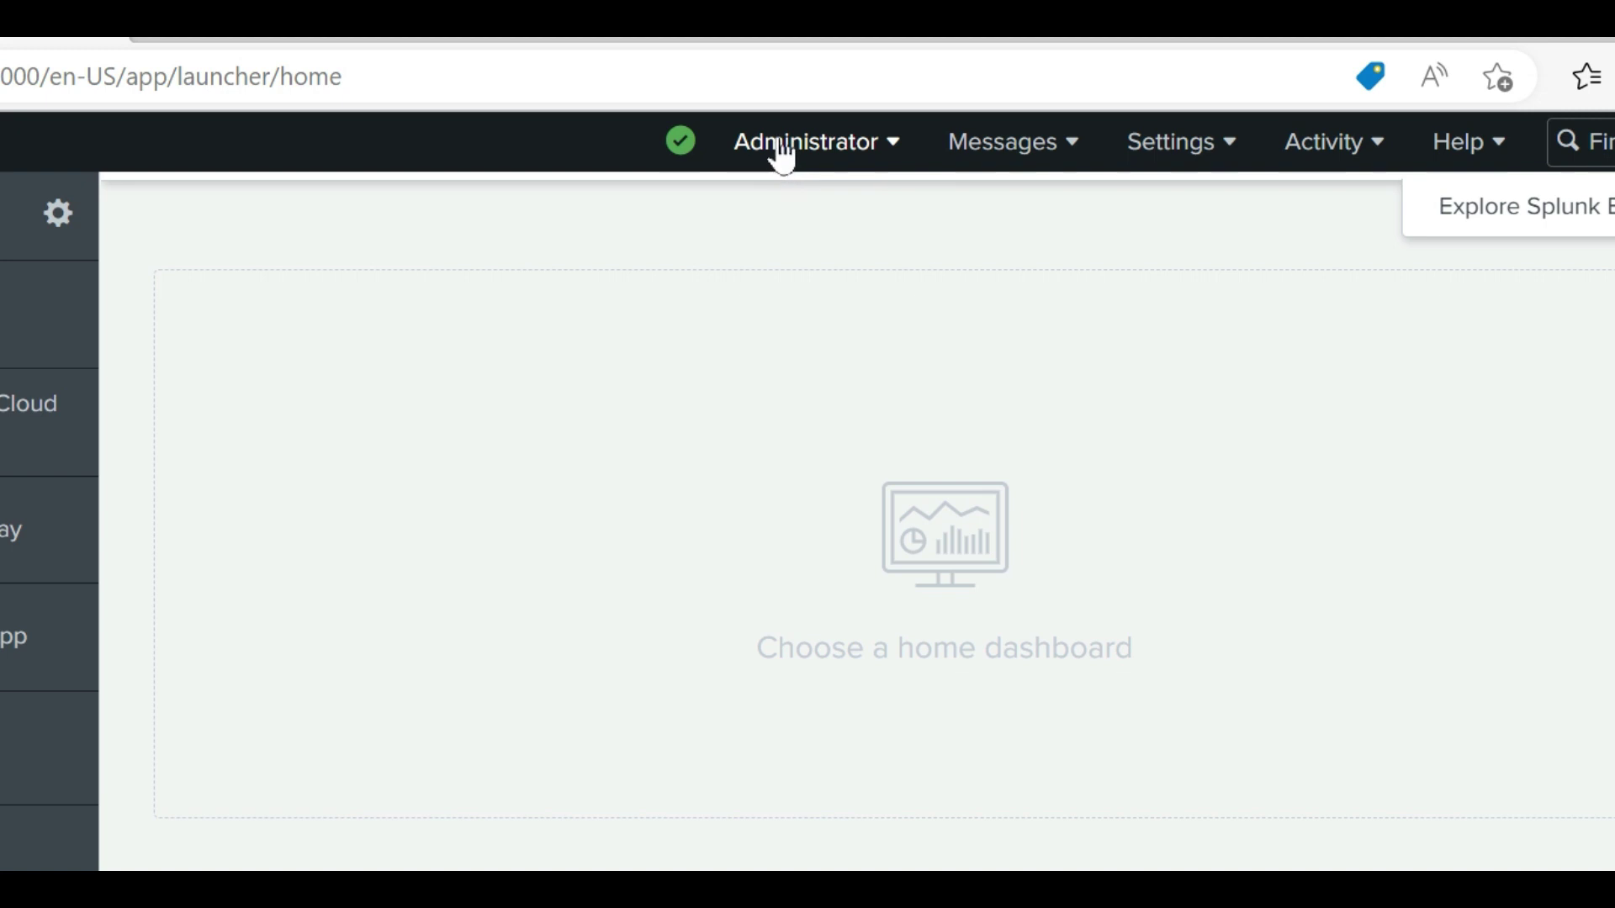
# Open the administrator's account settings, examine the name, email and password fields, and return to the home page.
pyautogui.click(782, 143)
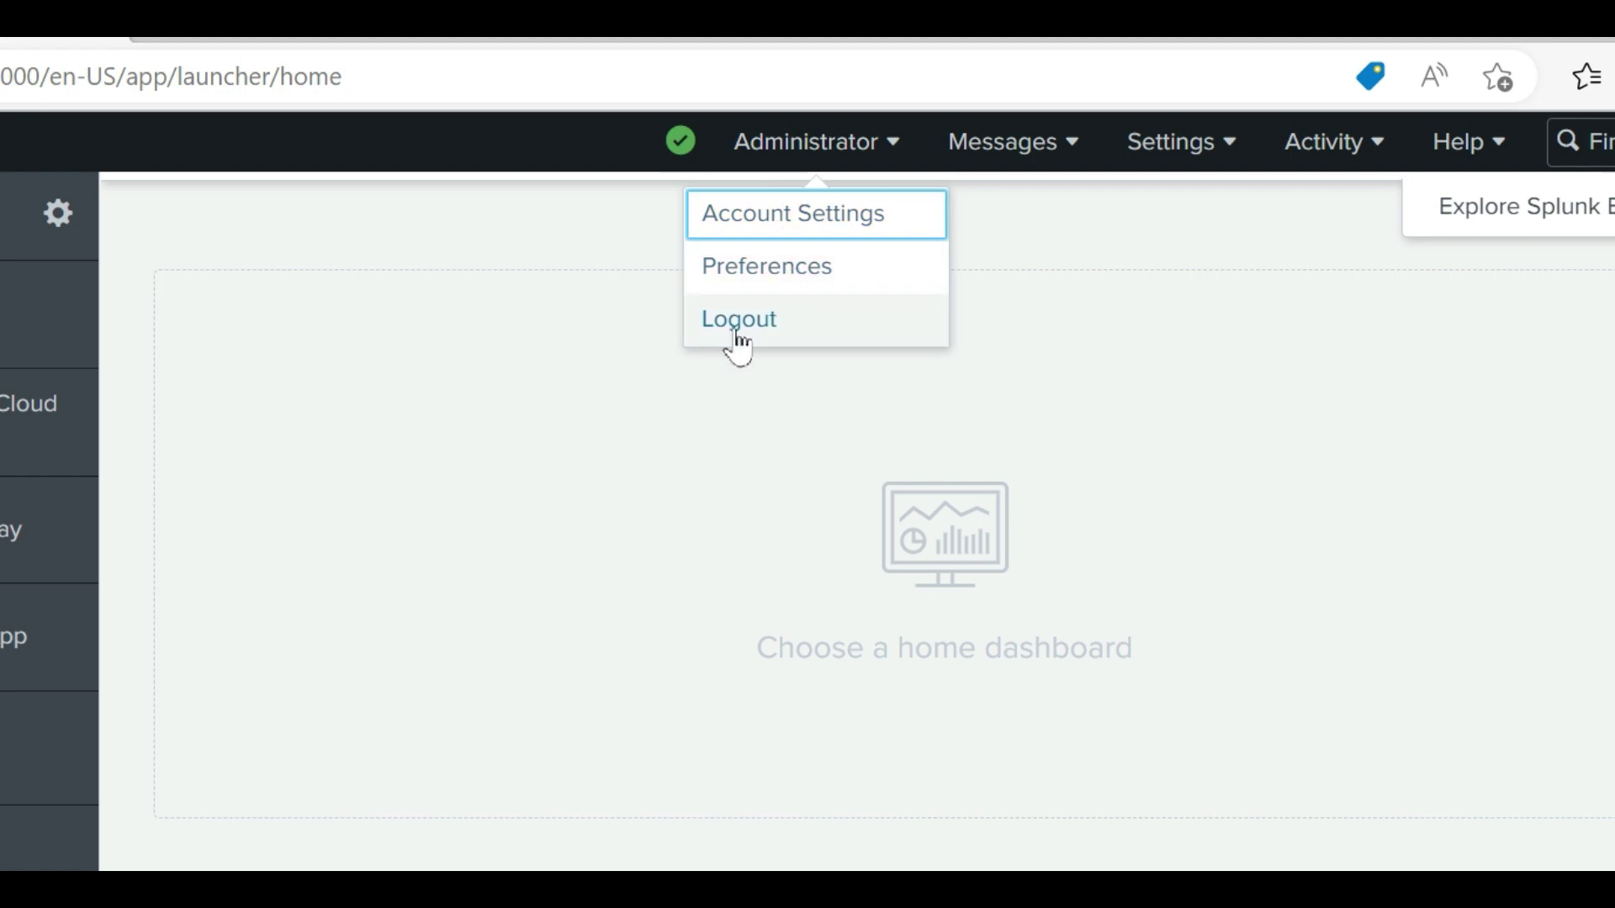
pyautogui.click(747, 225)
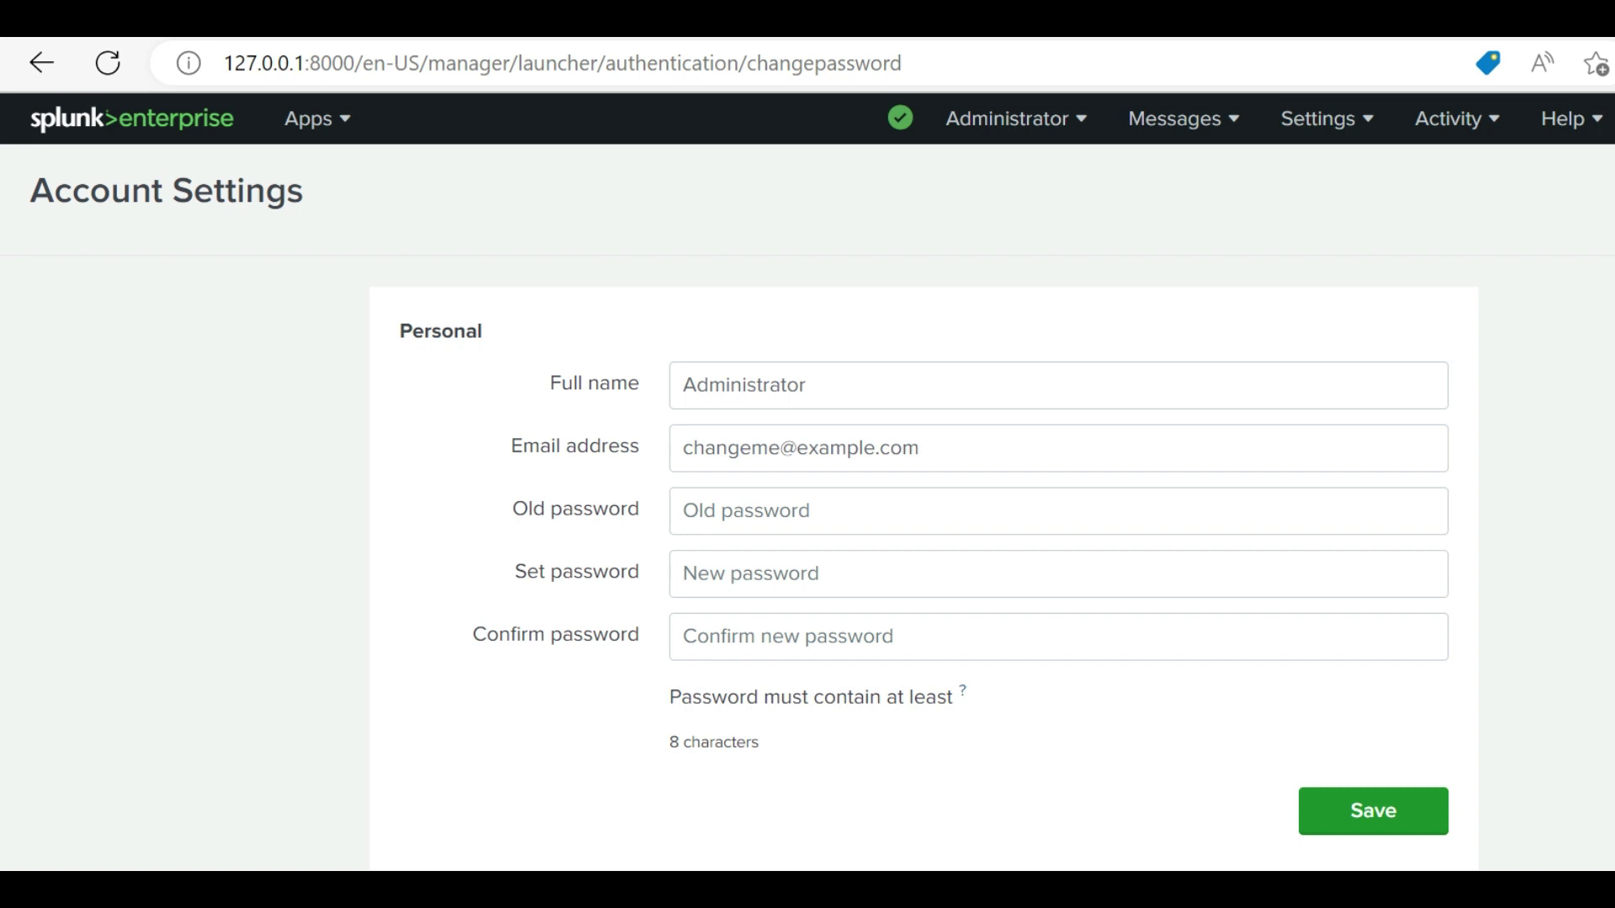
pyautogui.doubleClick(834, 386)
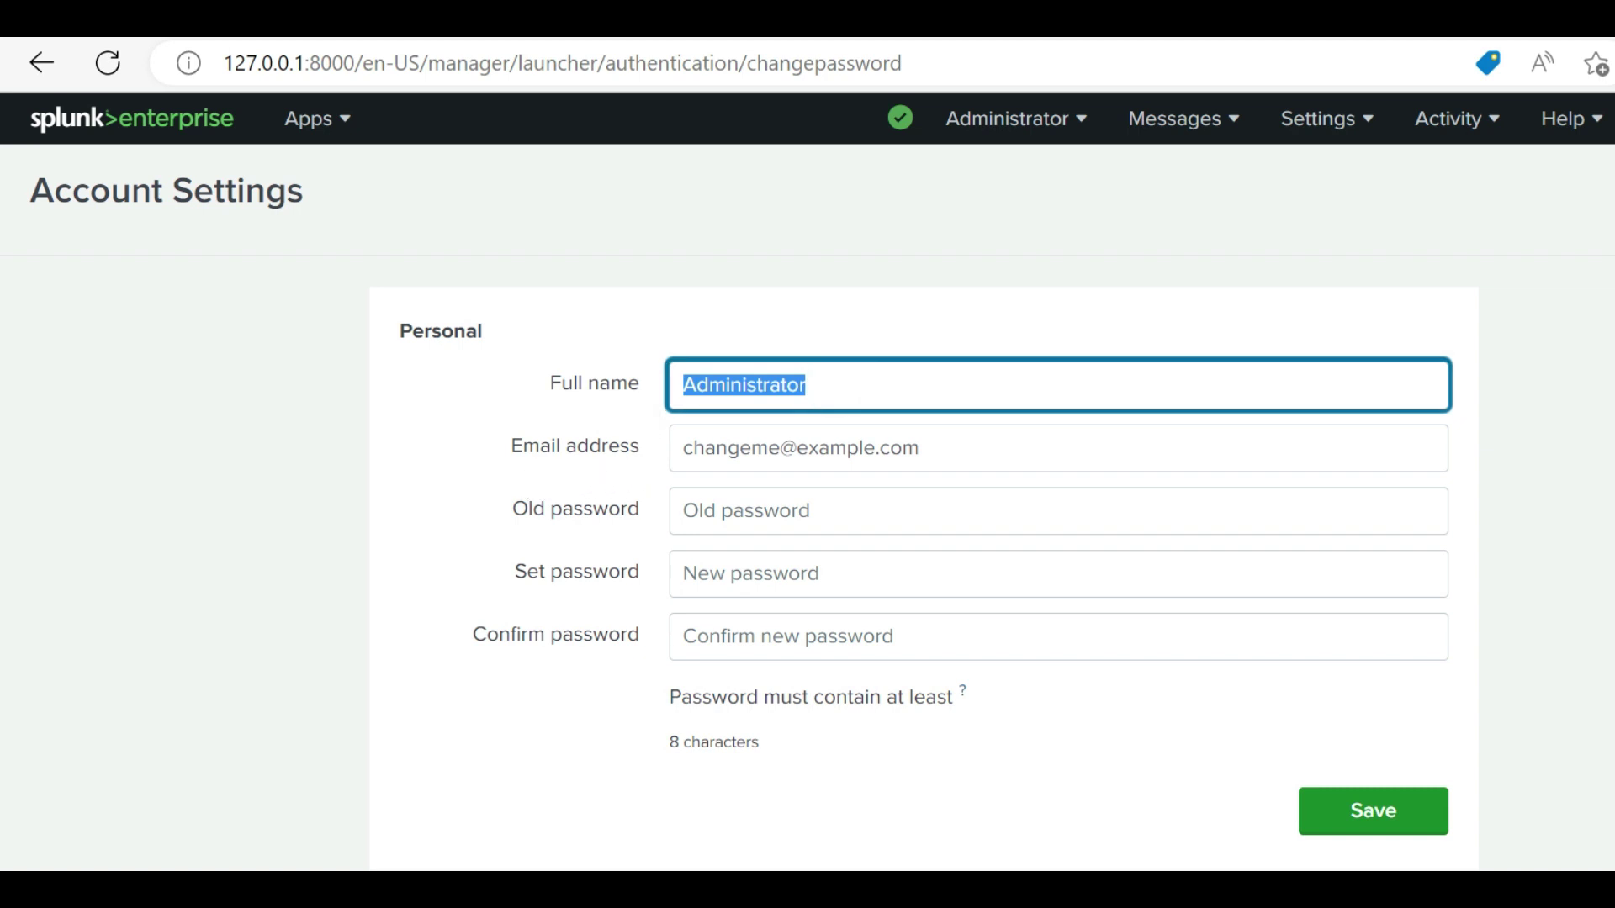
pyautogui.moveTo(948, 447); pyautogui.dragTo(576, 535)
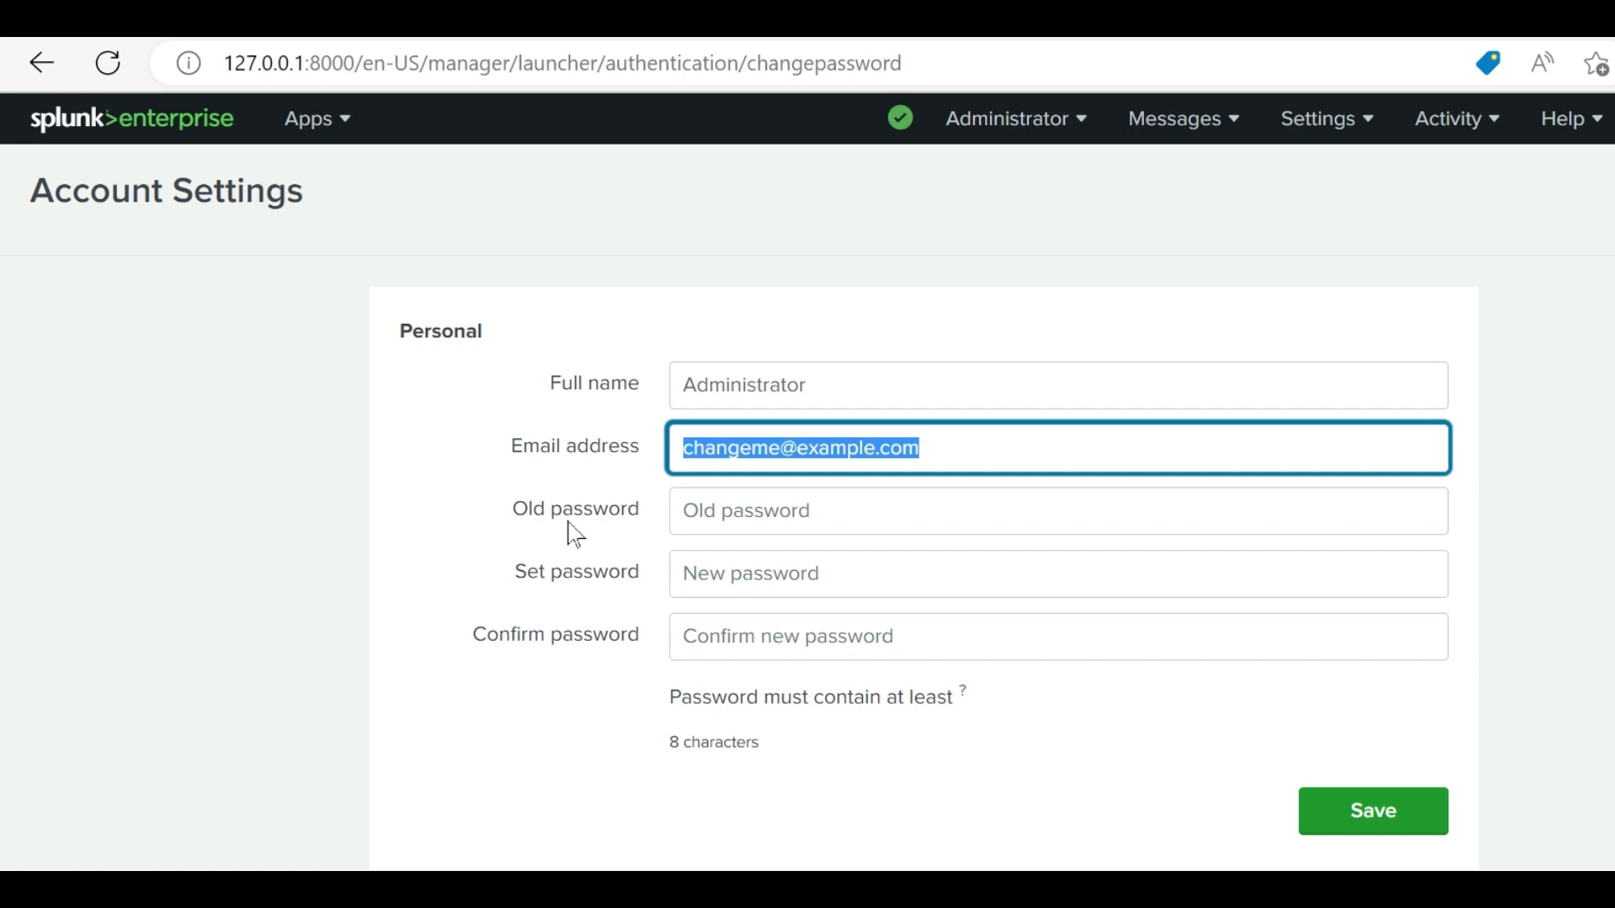
pyautogui.click(683, 508)
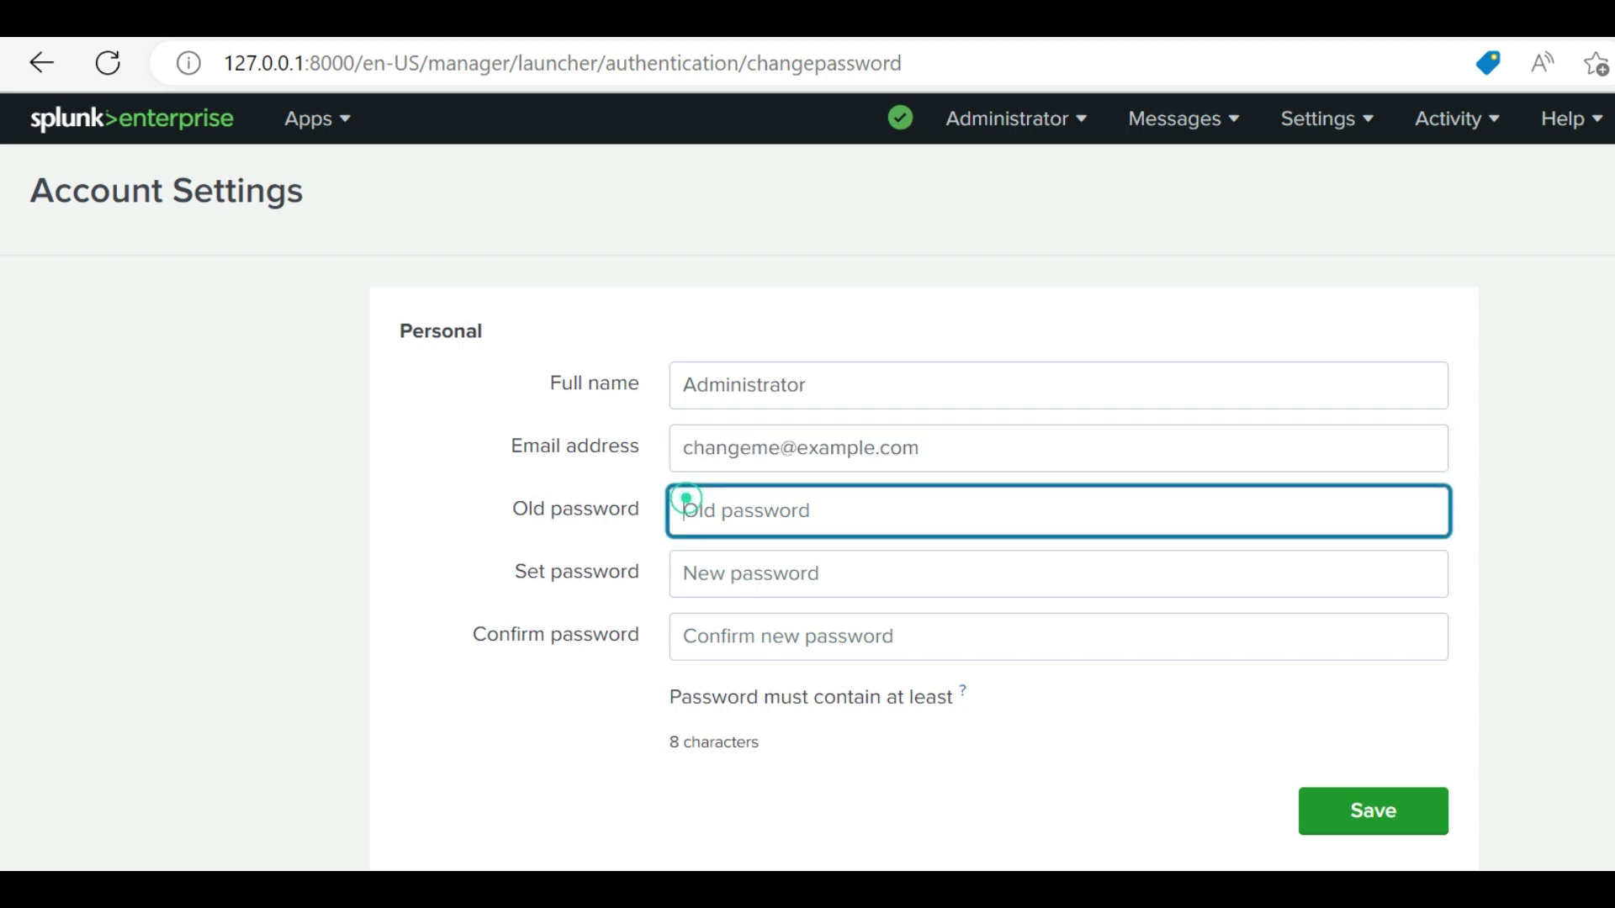
pyautogui.click(676, 573)
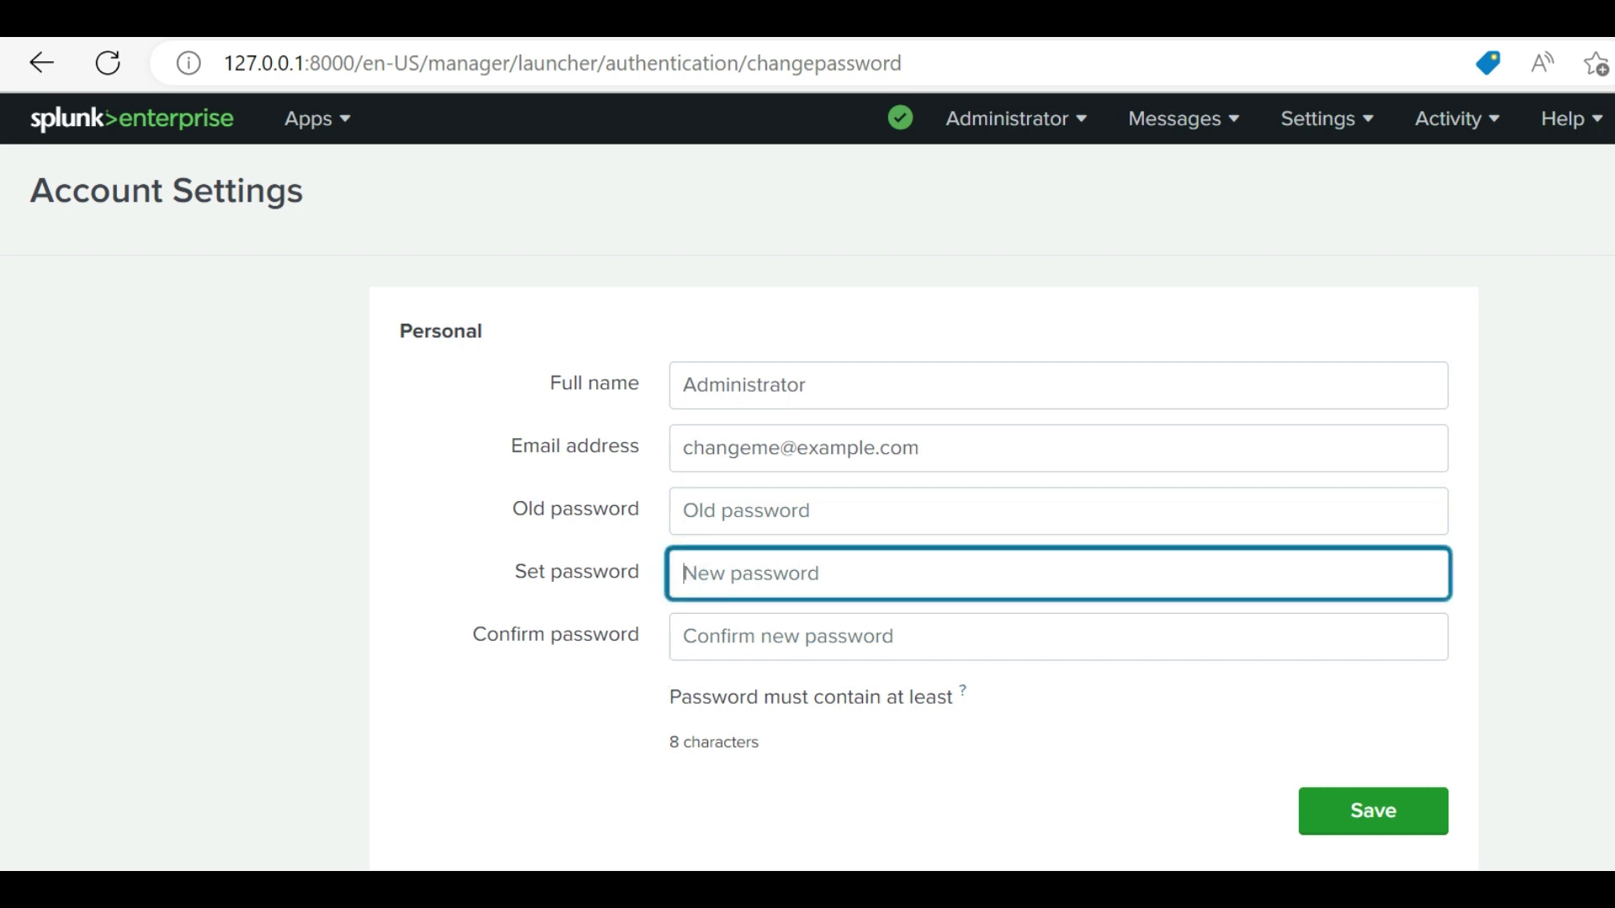
pyautogui.click(674, 635)
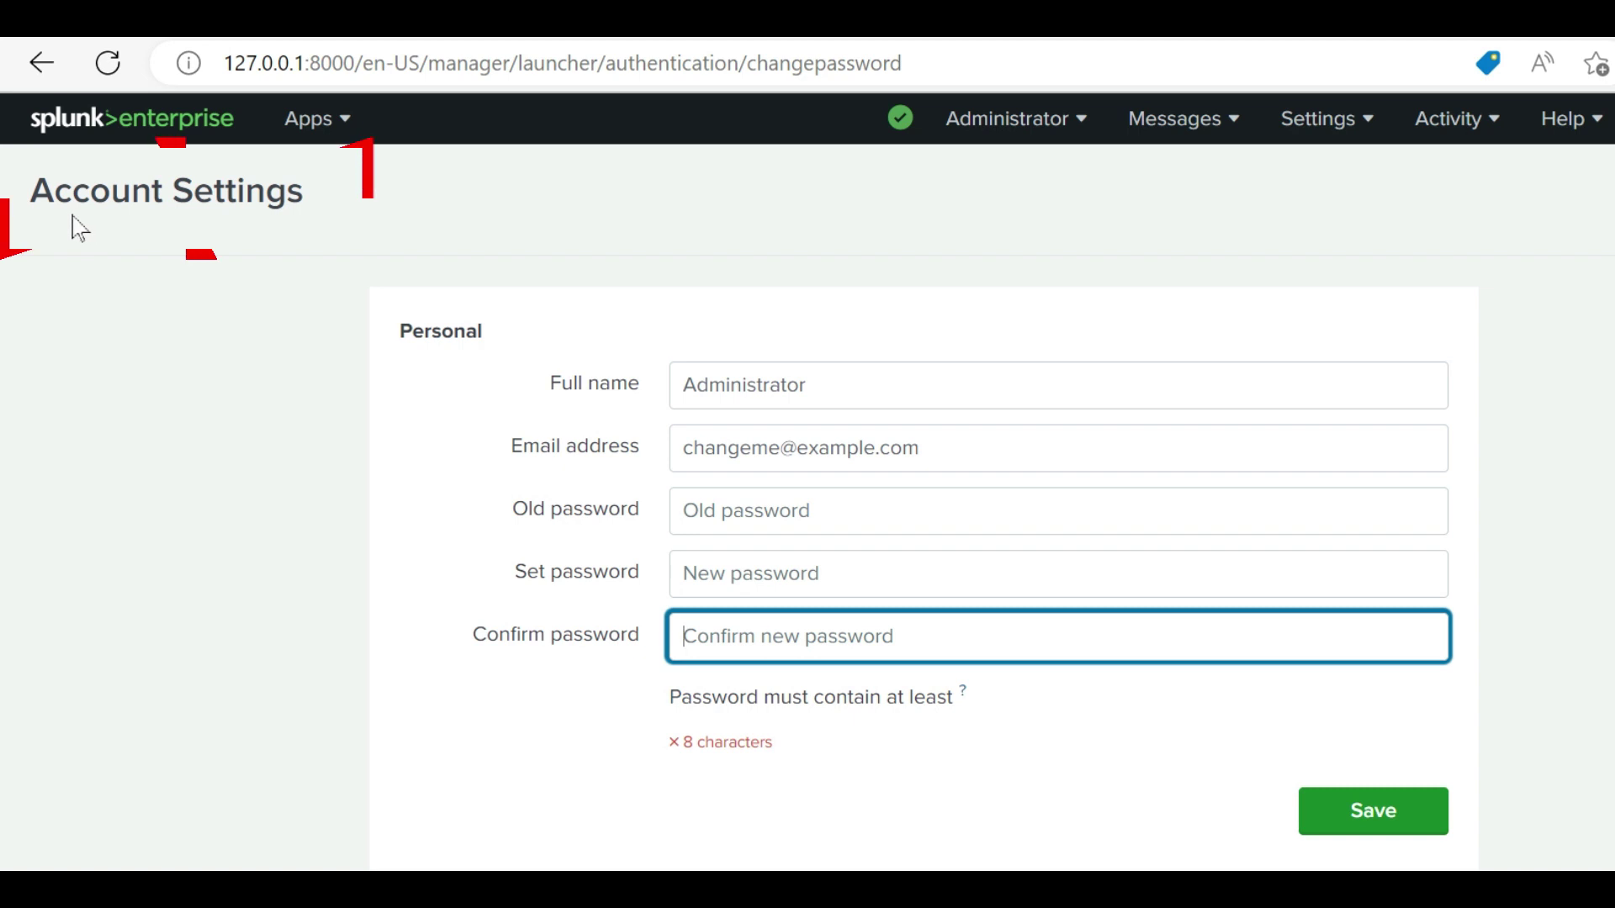
pyautogui.moveTo(28, 192); pyautogui.dragTo(325, 205)
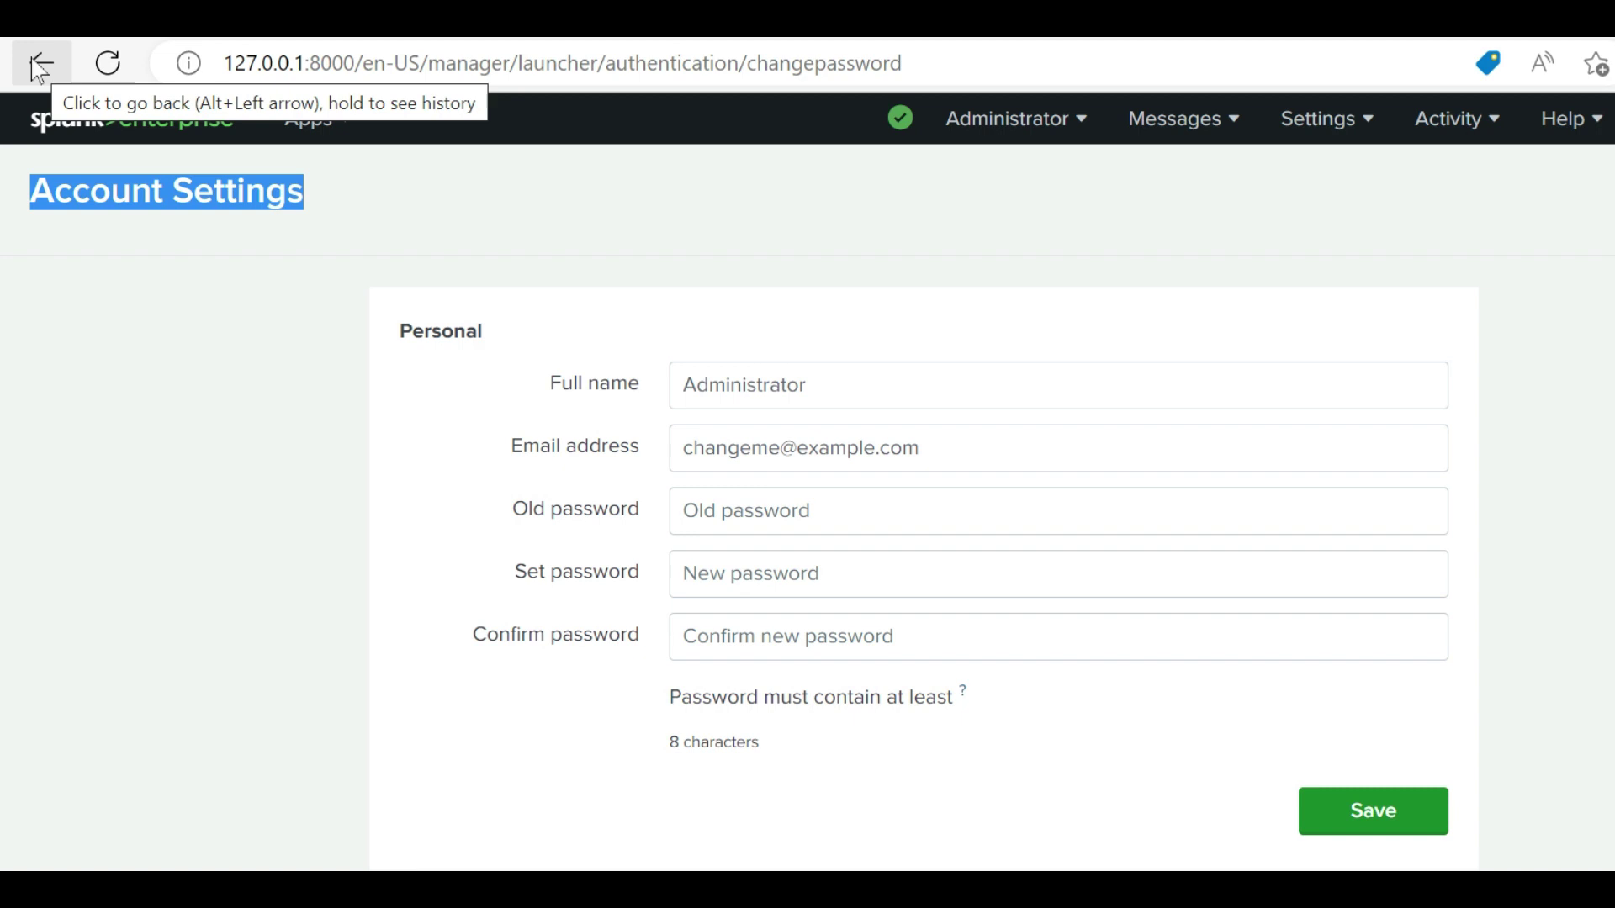
pyautogui.click(107, 137)
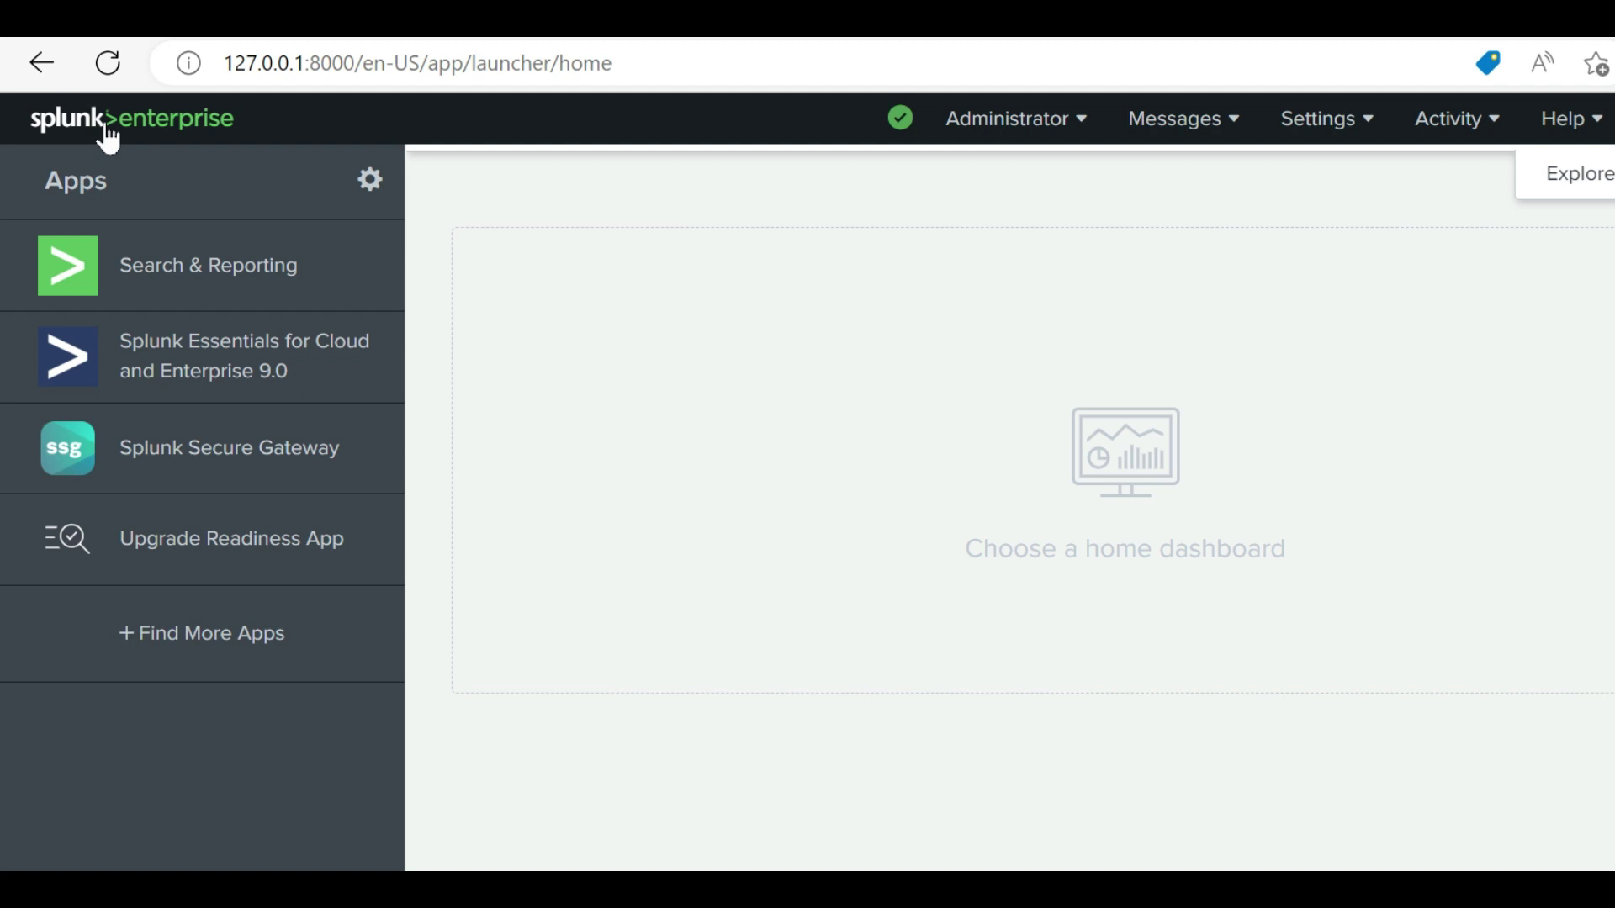
# Open the user preferences and view the available time zones without changing the selection.
pyautogui.click(1018, 122)
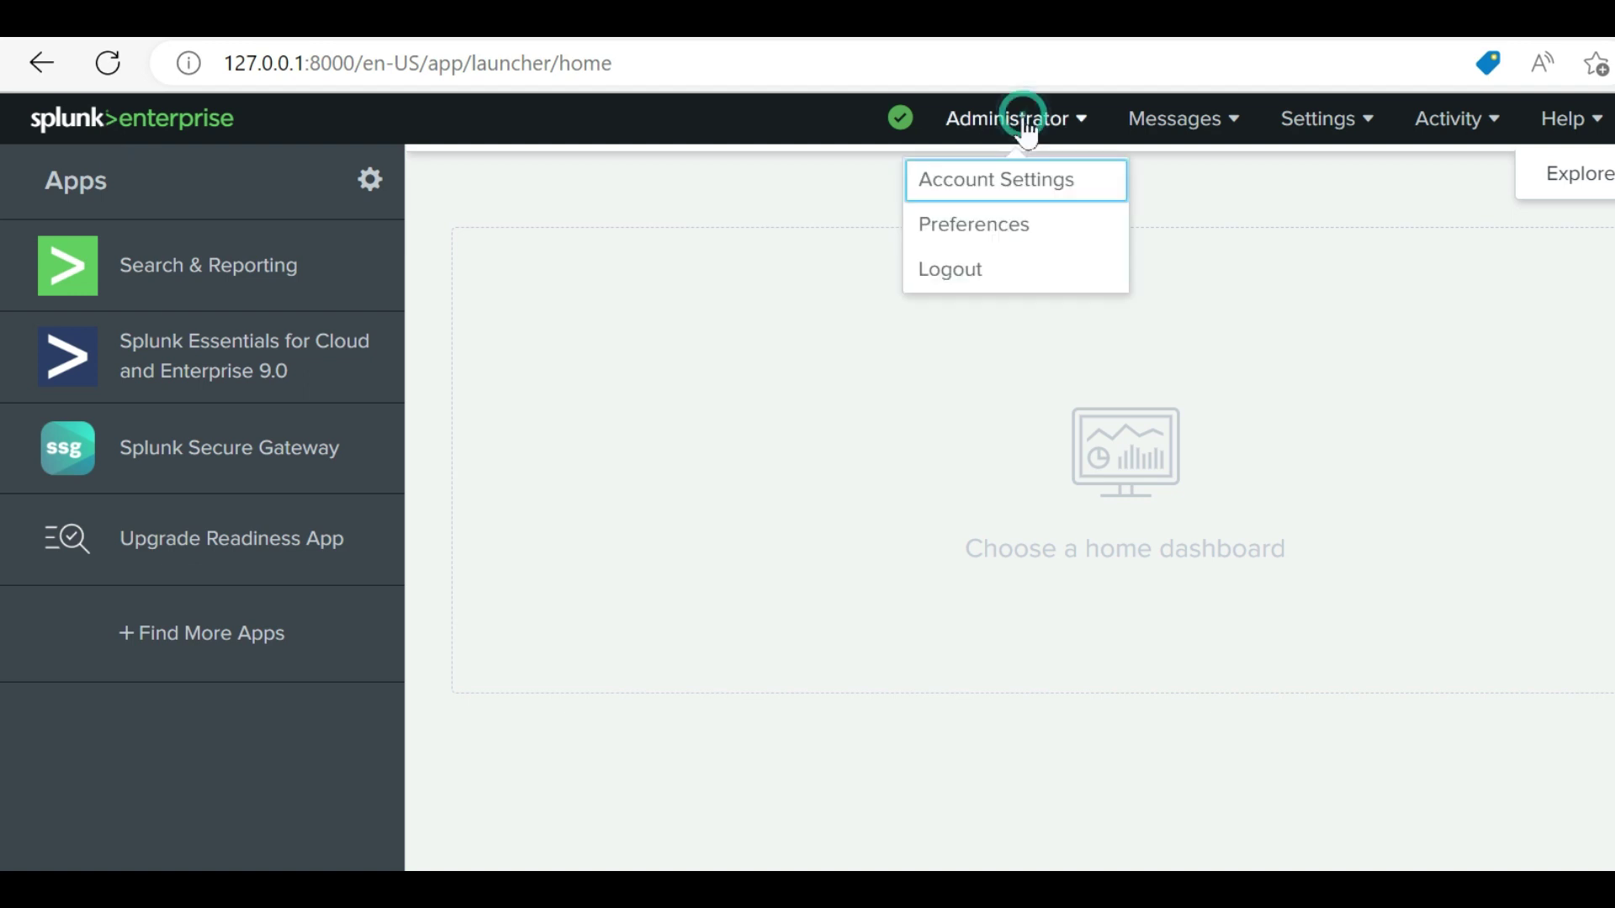
pyautogui.click(967, 239)
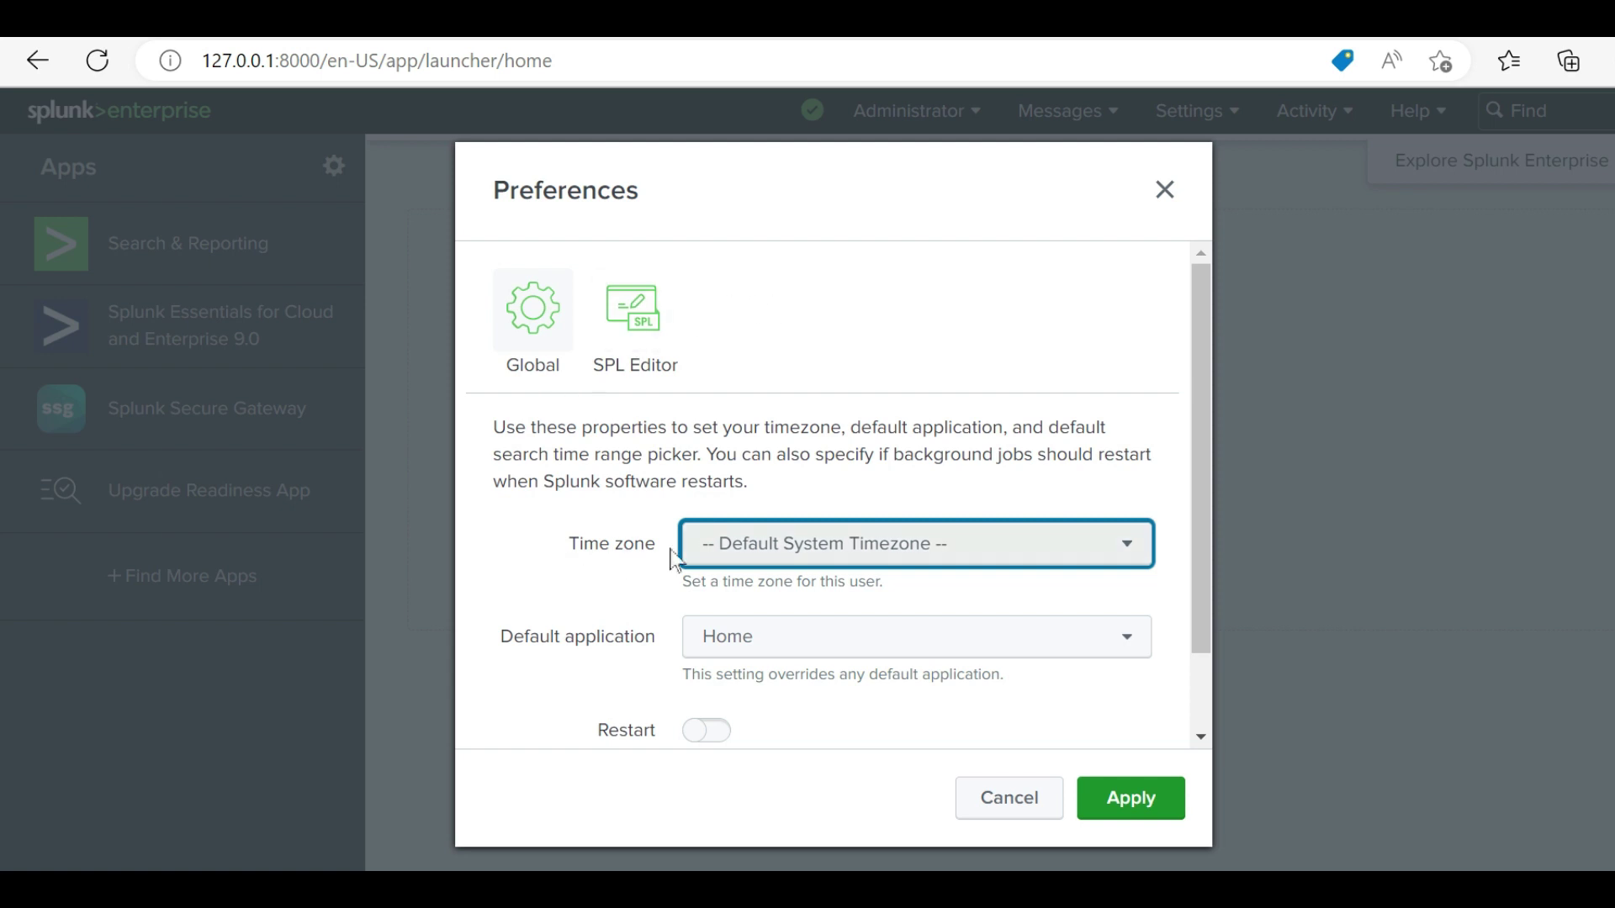
pyautogui.click(736, 548)
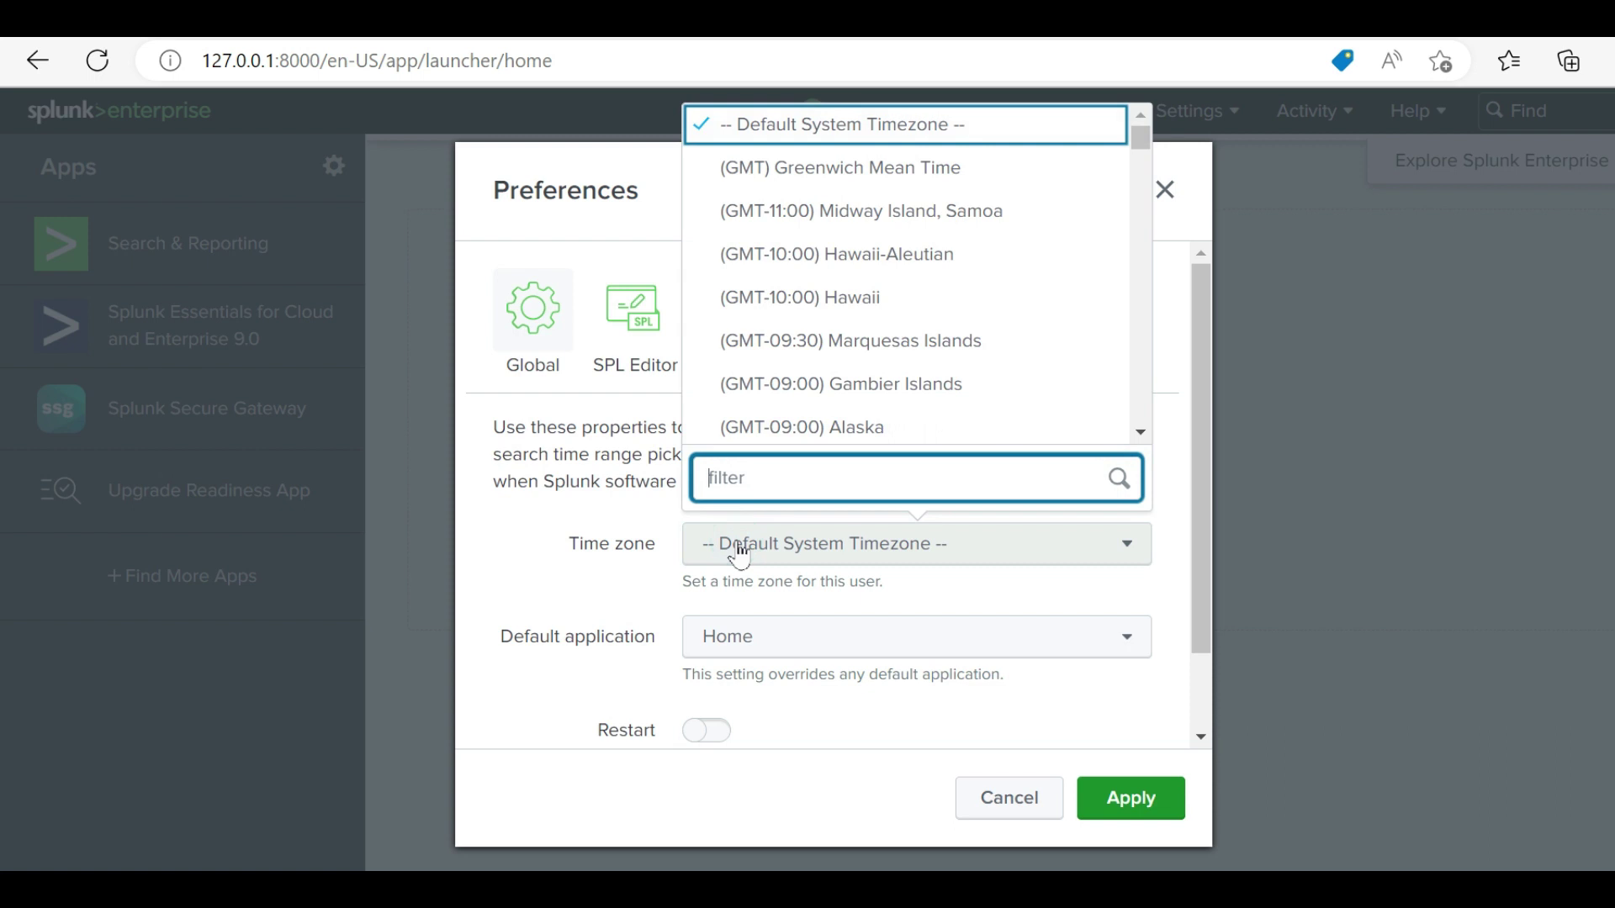
pyautogui.click(626, 560)
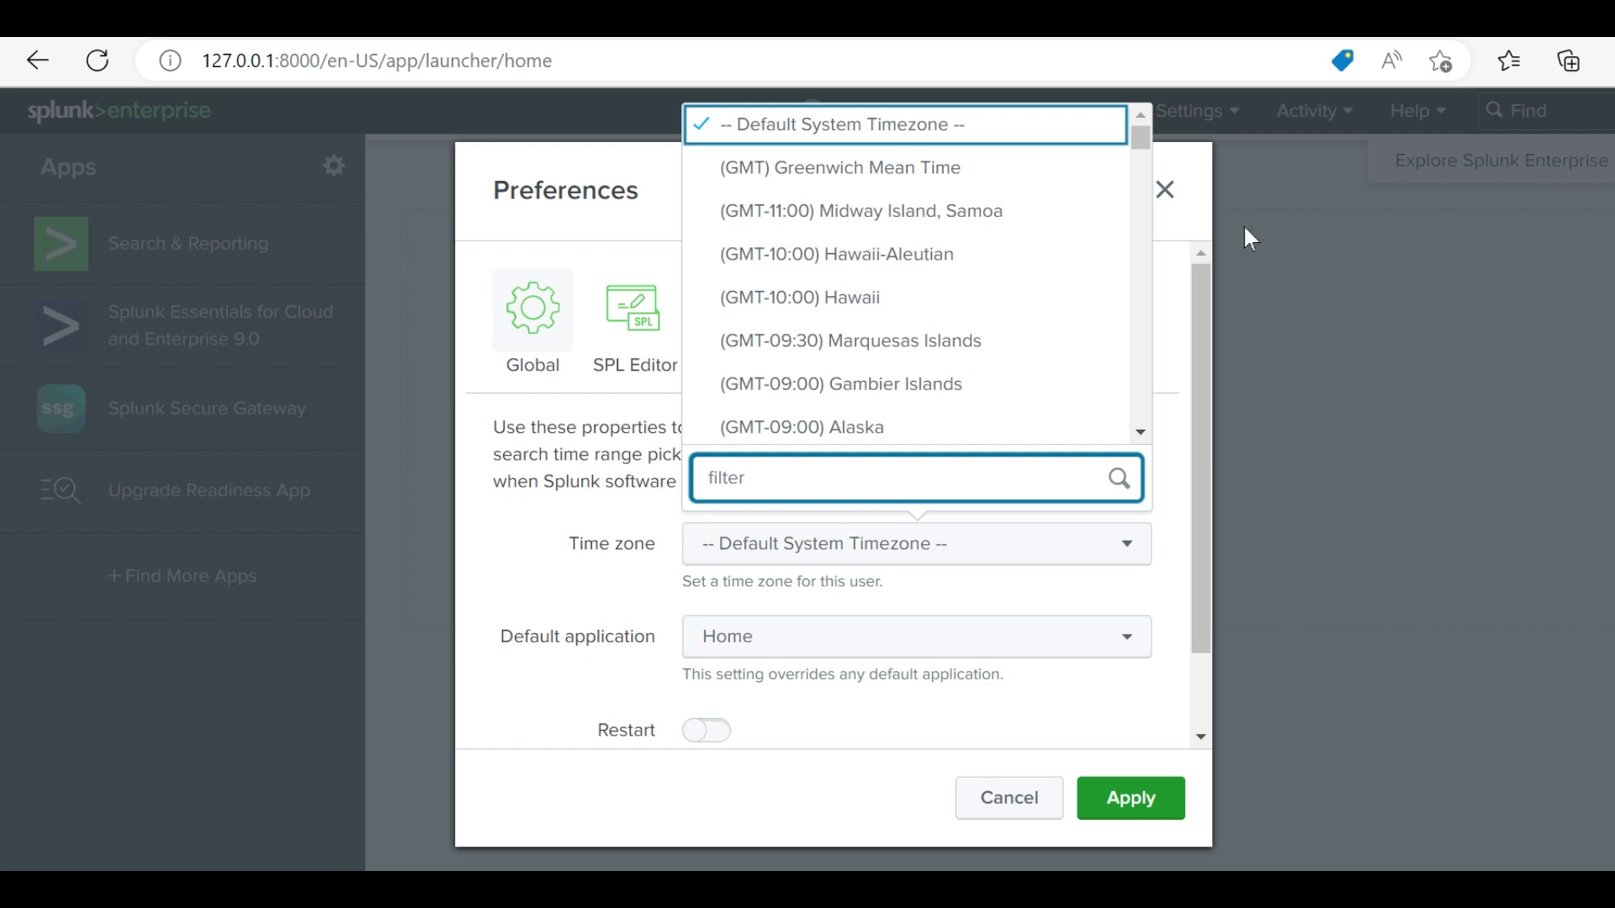
pyautogui.click(1304, 248)
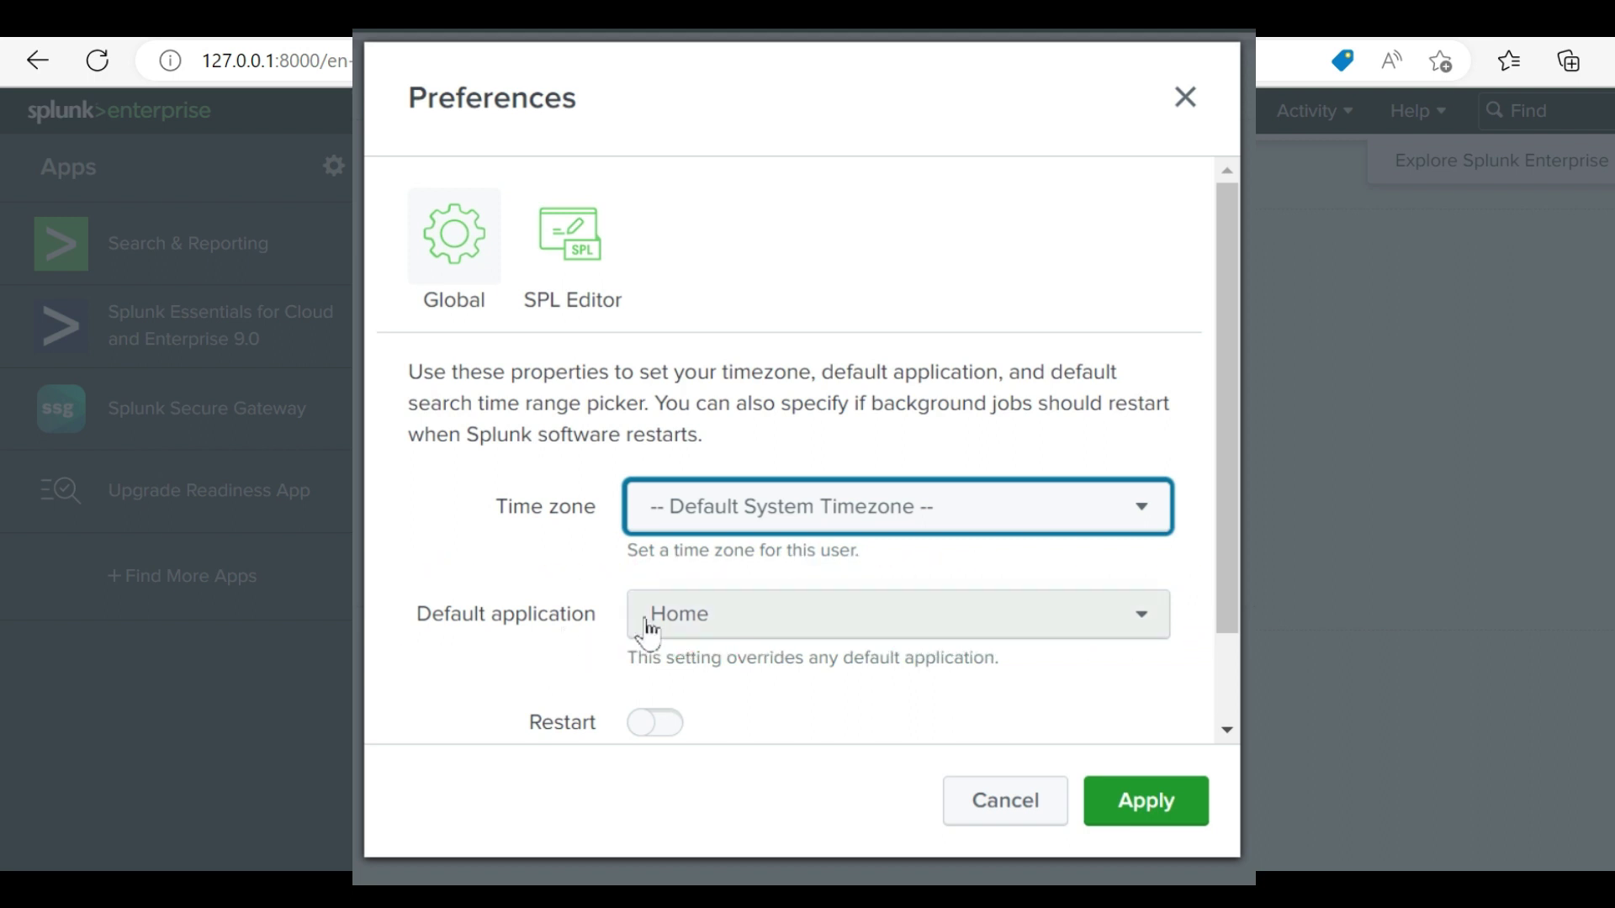
# Set the default application to Search & Reporting, apply the preference and load the start page.
pyautogui.click(717, 627)
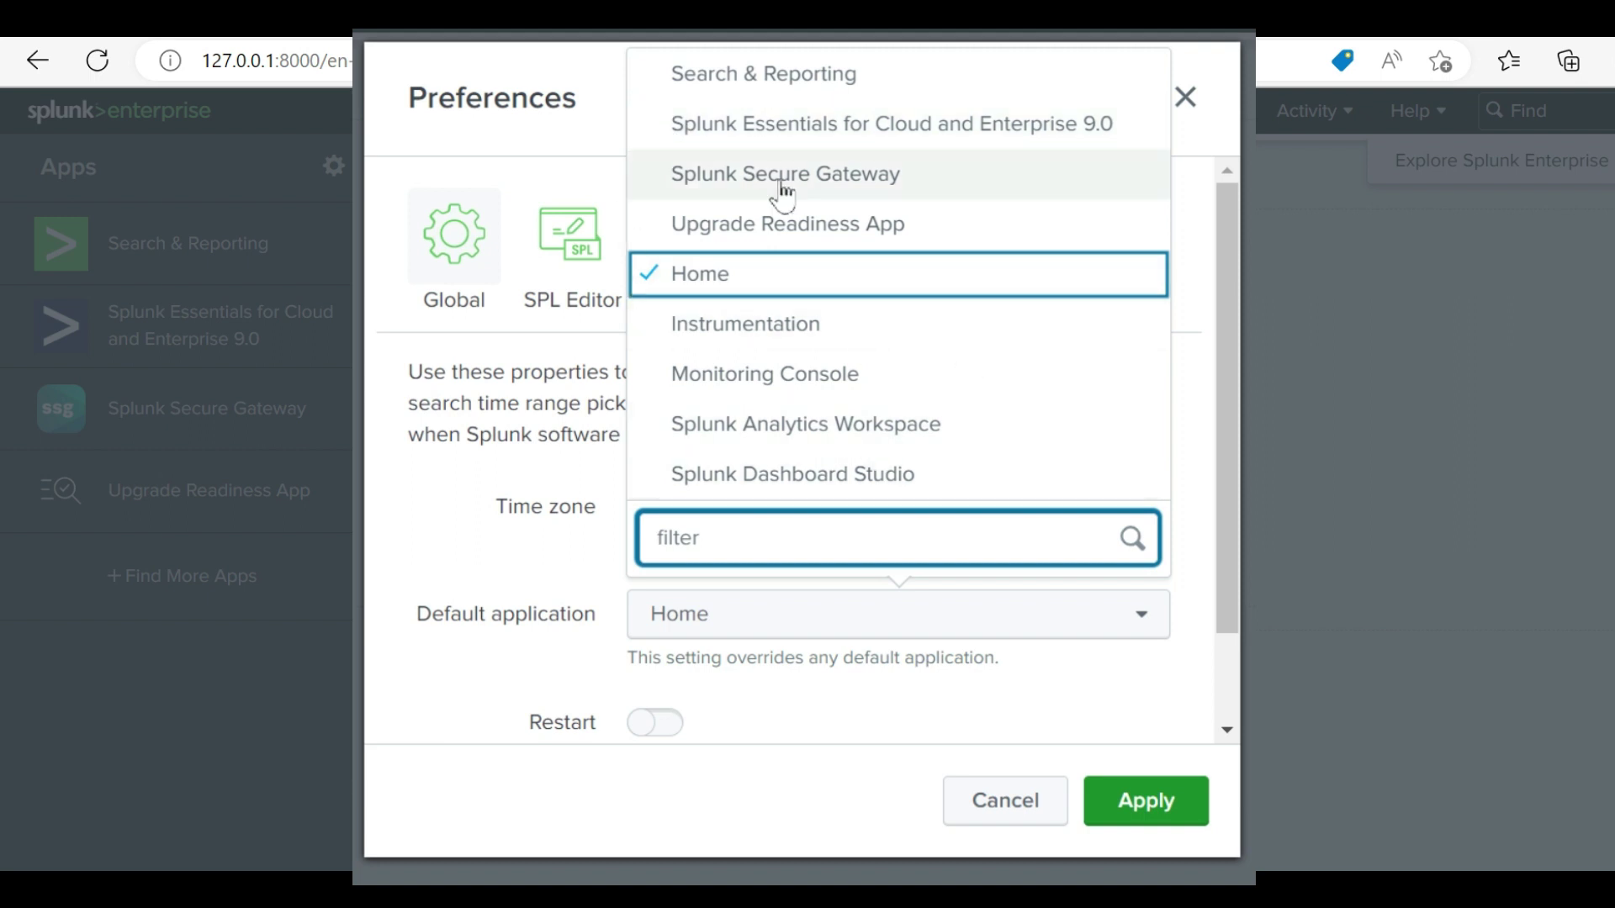
pyautogui.click(715, 80)
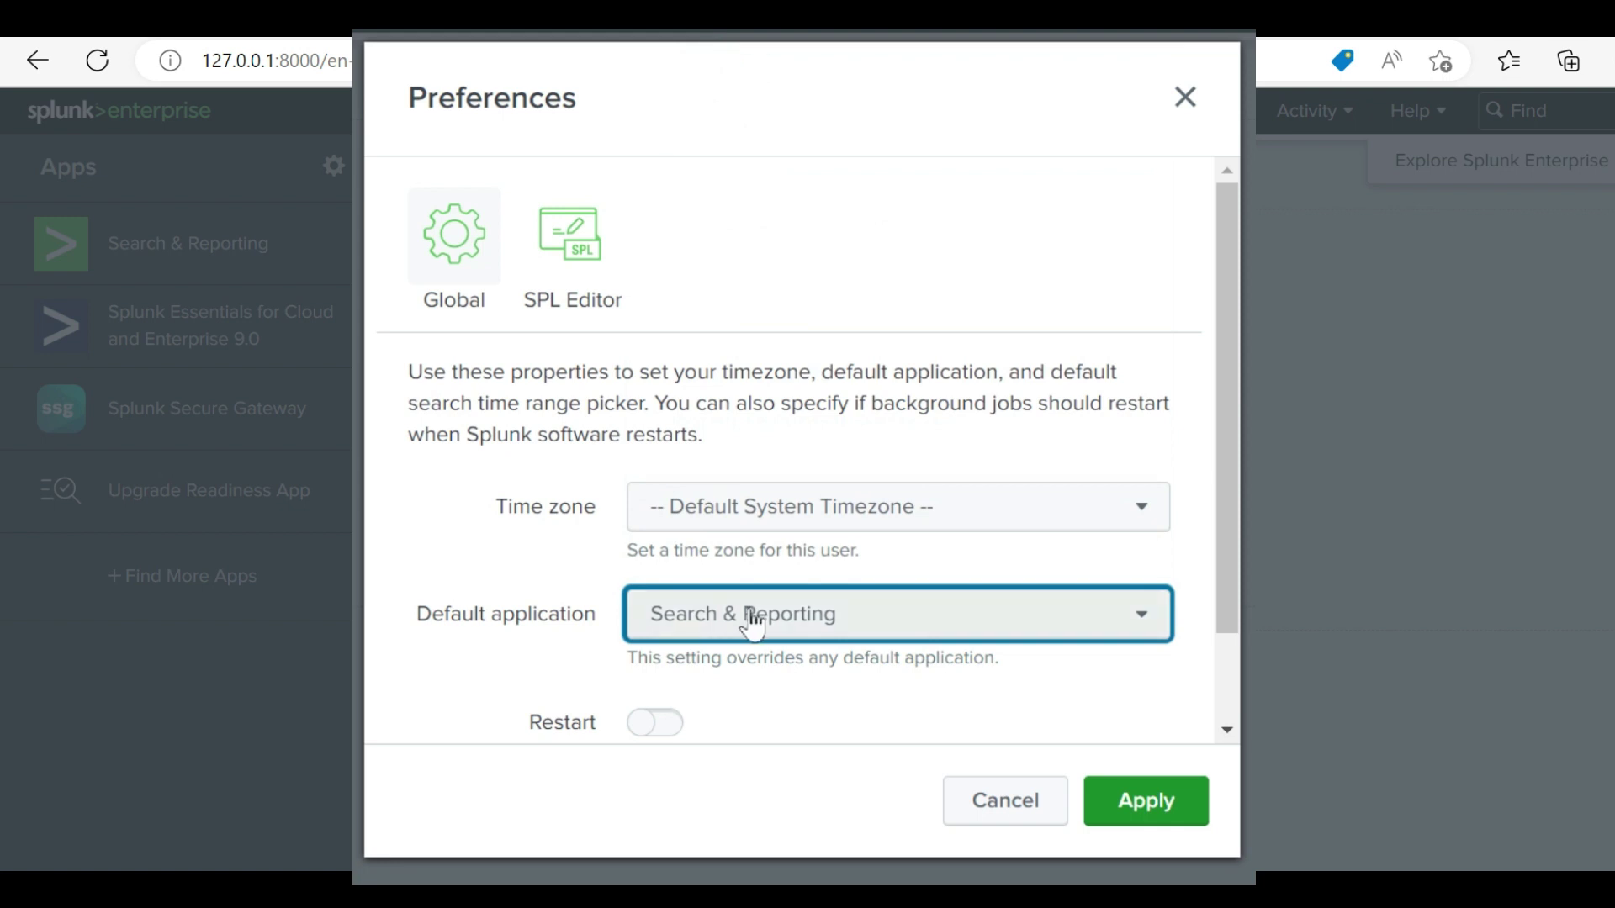
pyautogui.click(1143, 807)
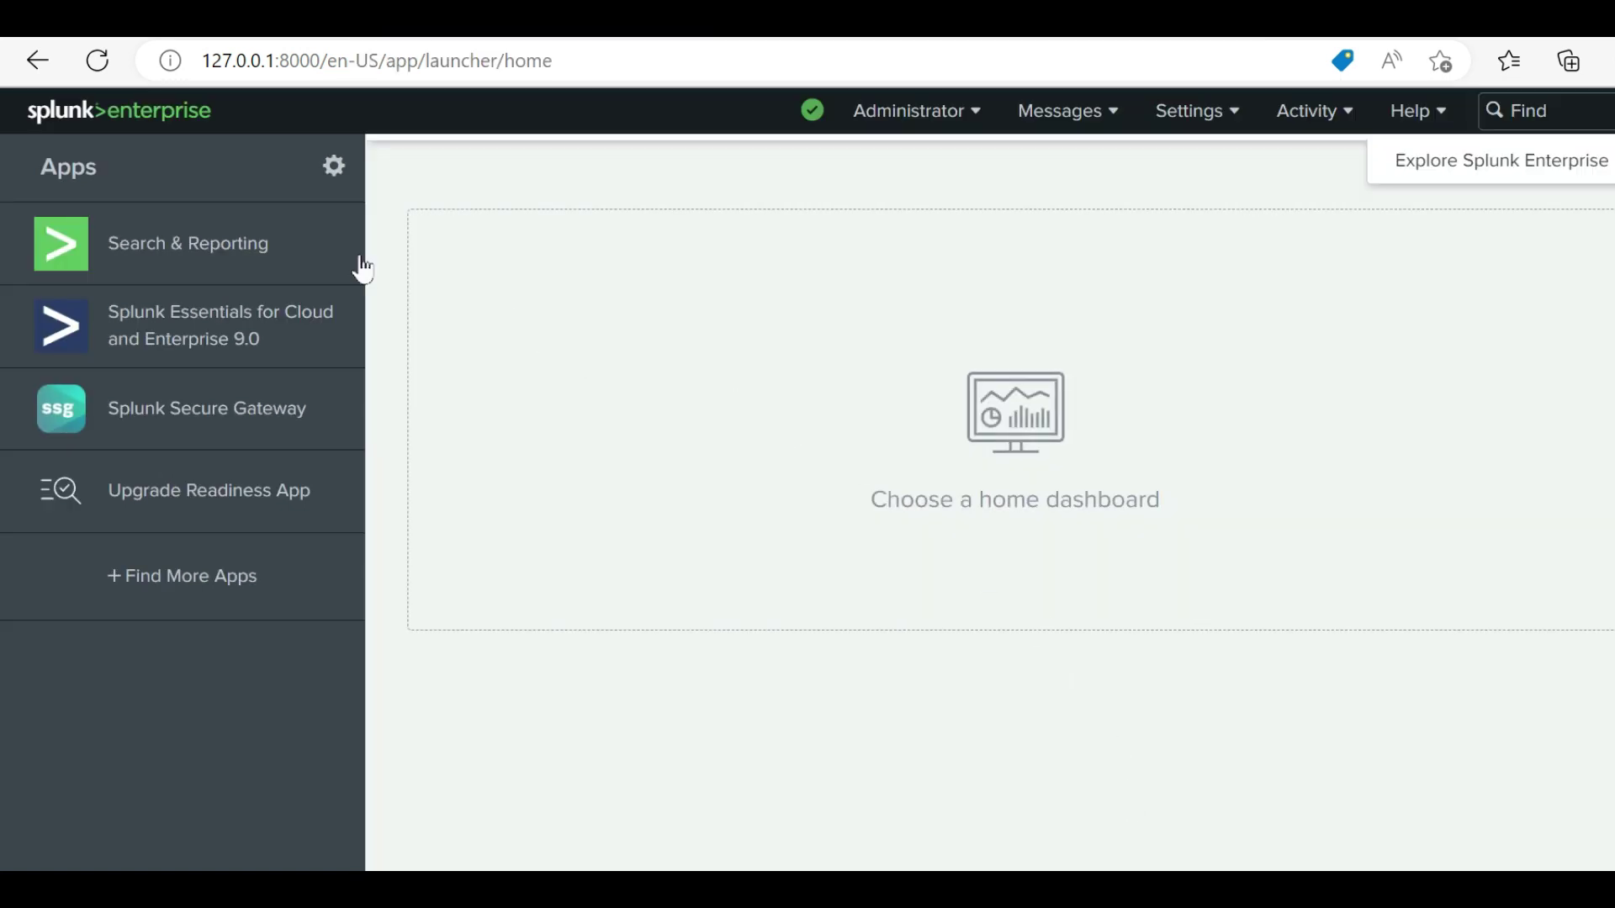
pyautogui.click(110, 117)
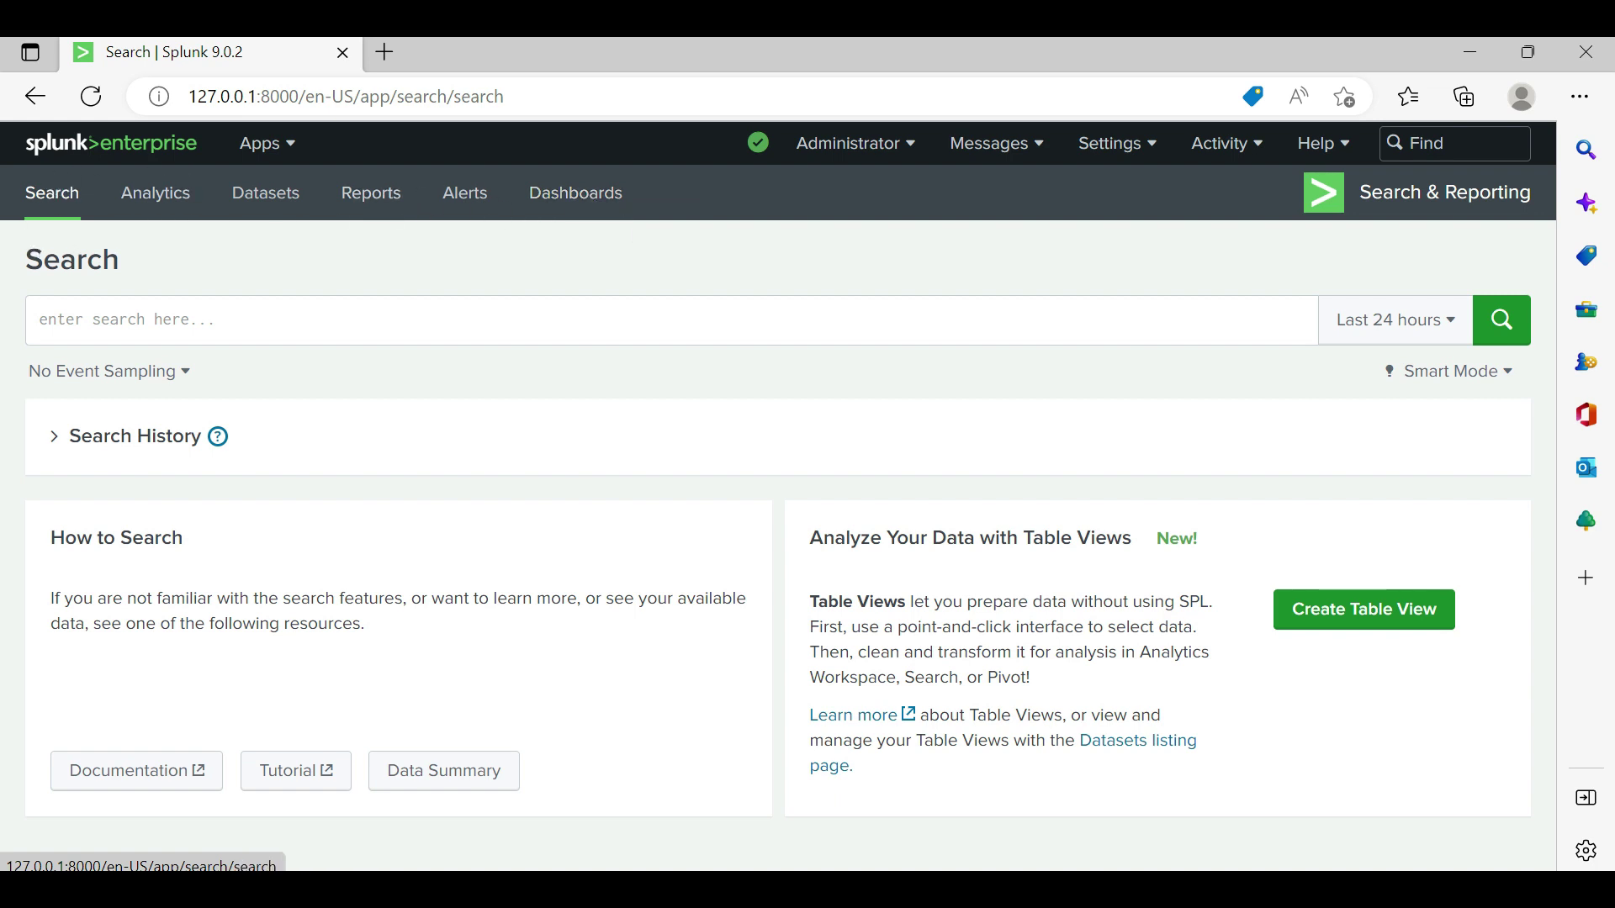
# Set the default application in the user preferences to Home, apply it and reload the start page.
pyautogui.click(873, 144)
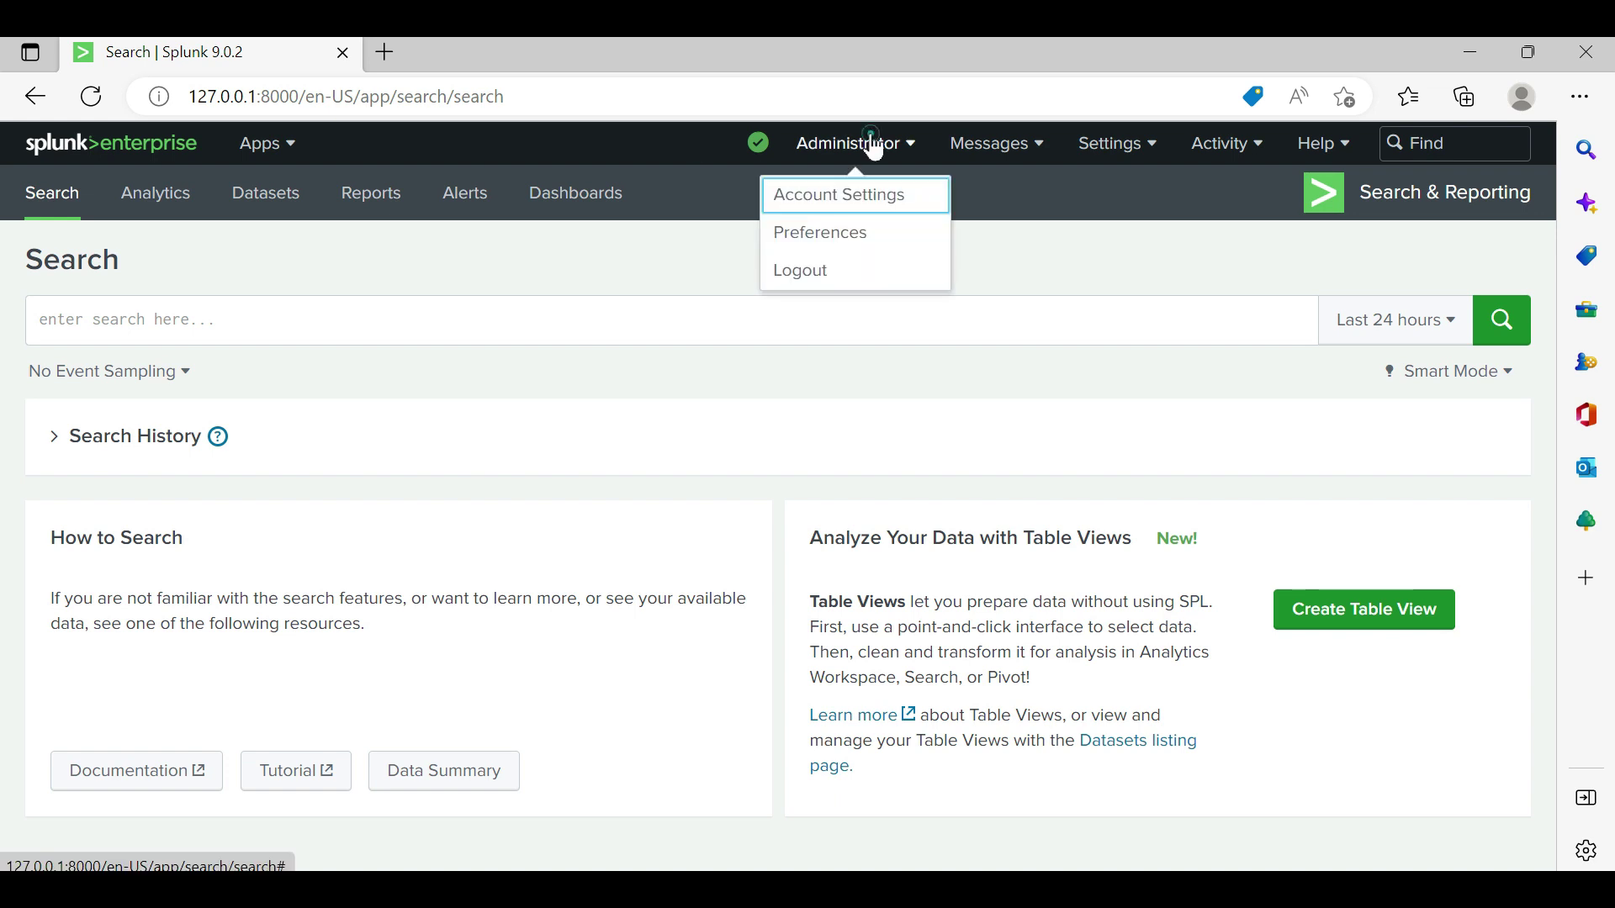
pyautogui.click(812, 240)
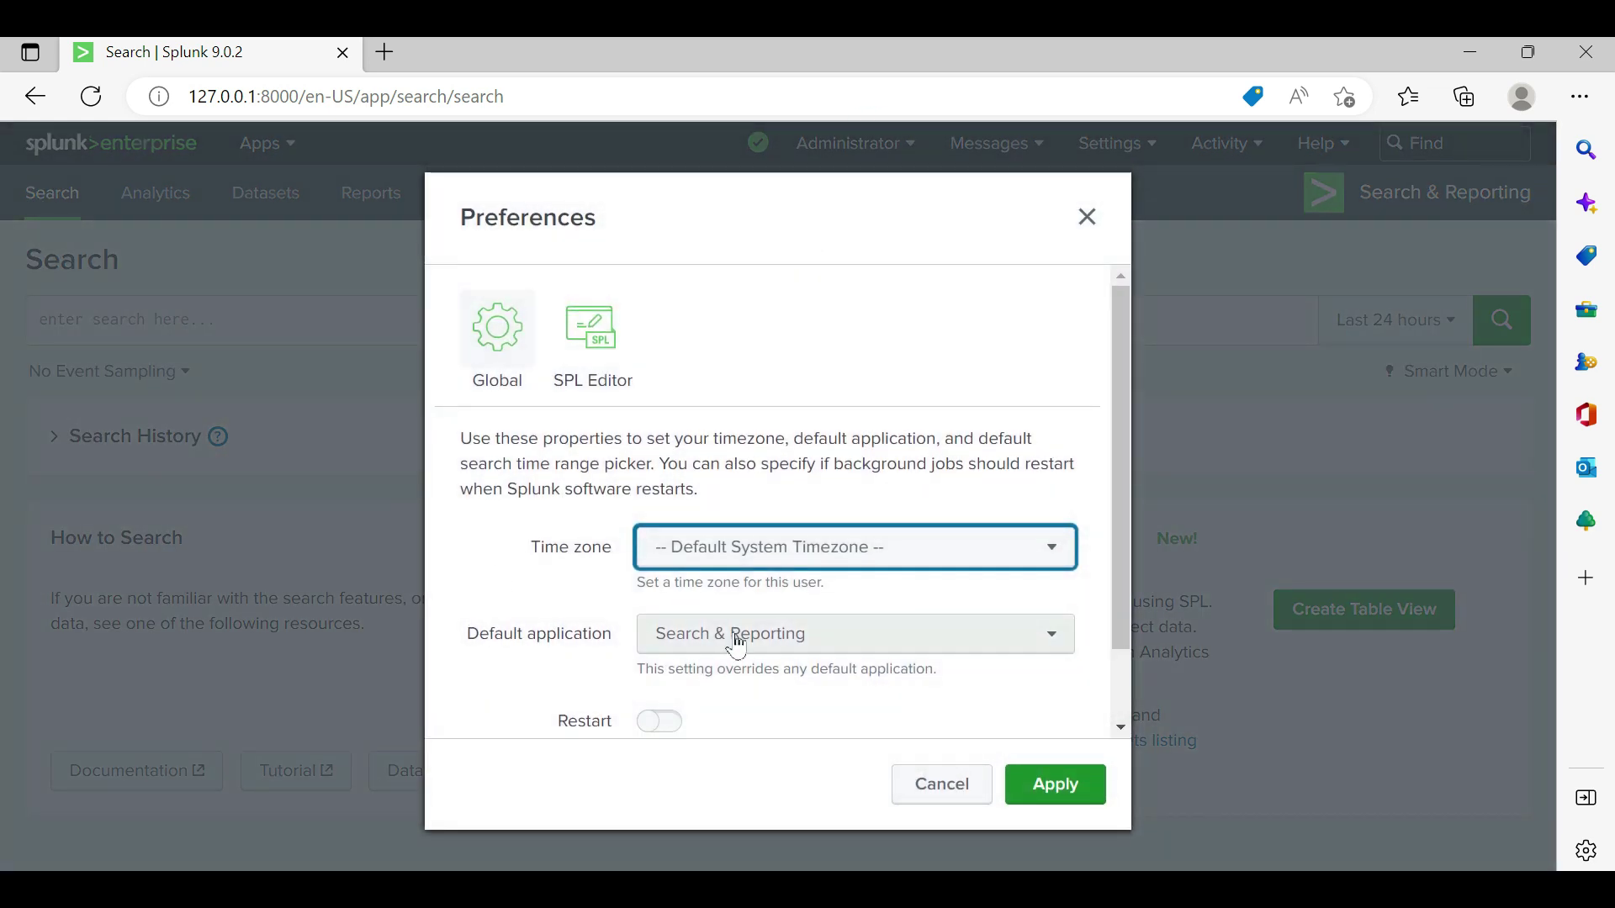
pyautogui.click(737, 641)
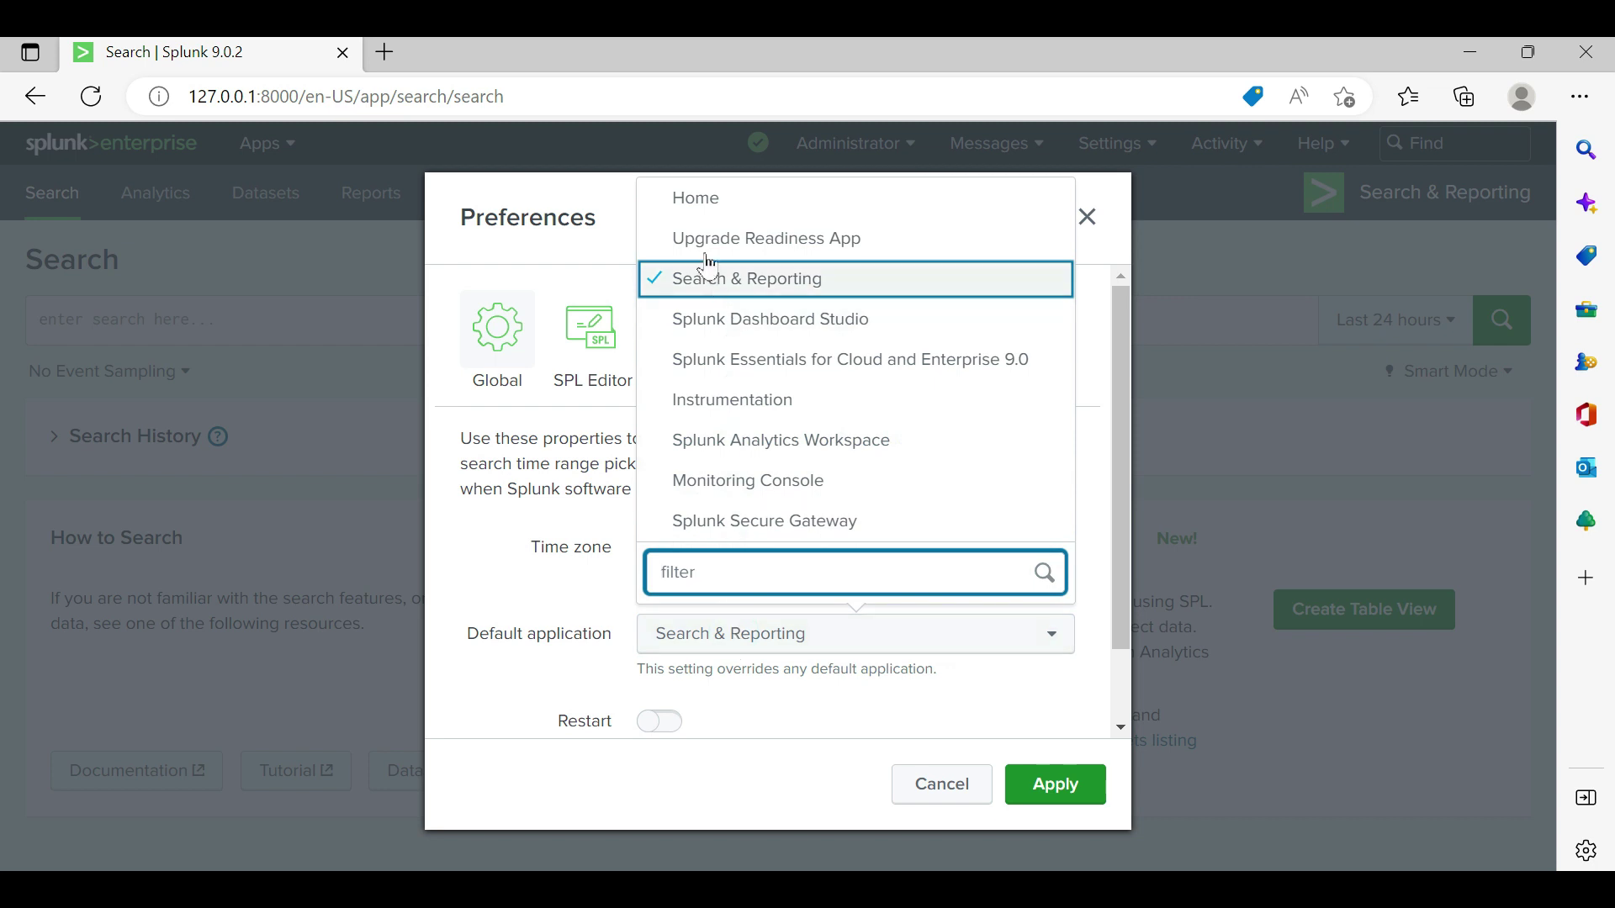
pyautogui.click(697, 210)
pyautogui.click(1039, 794)
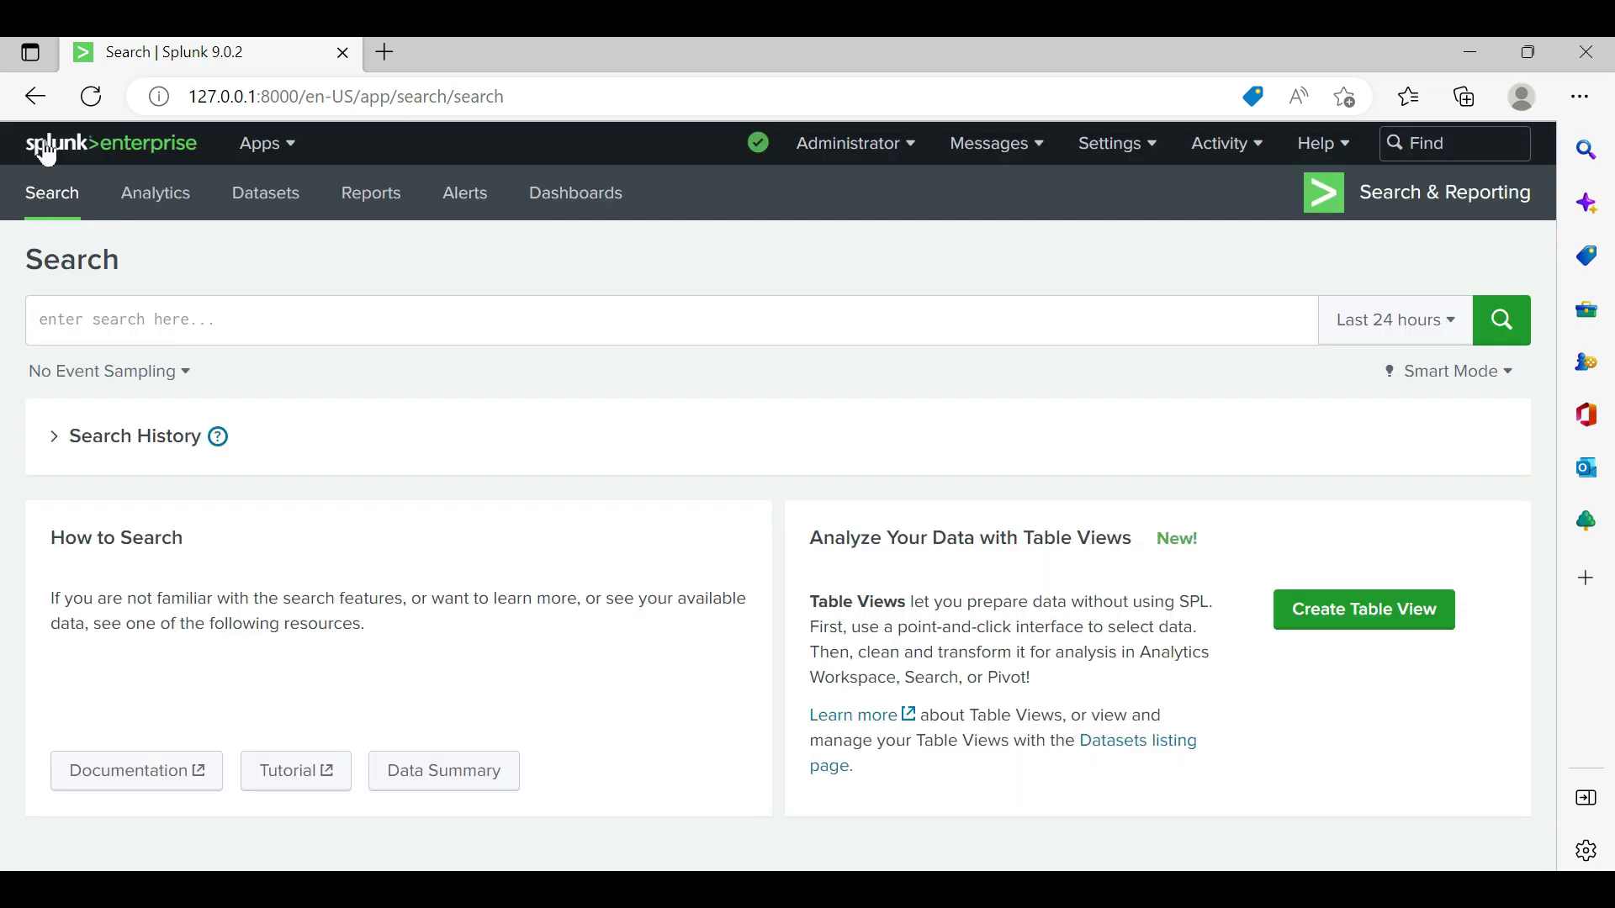
pyautogui.click(48, 154)
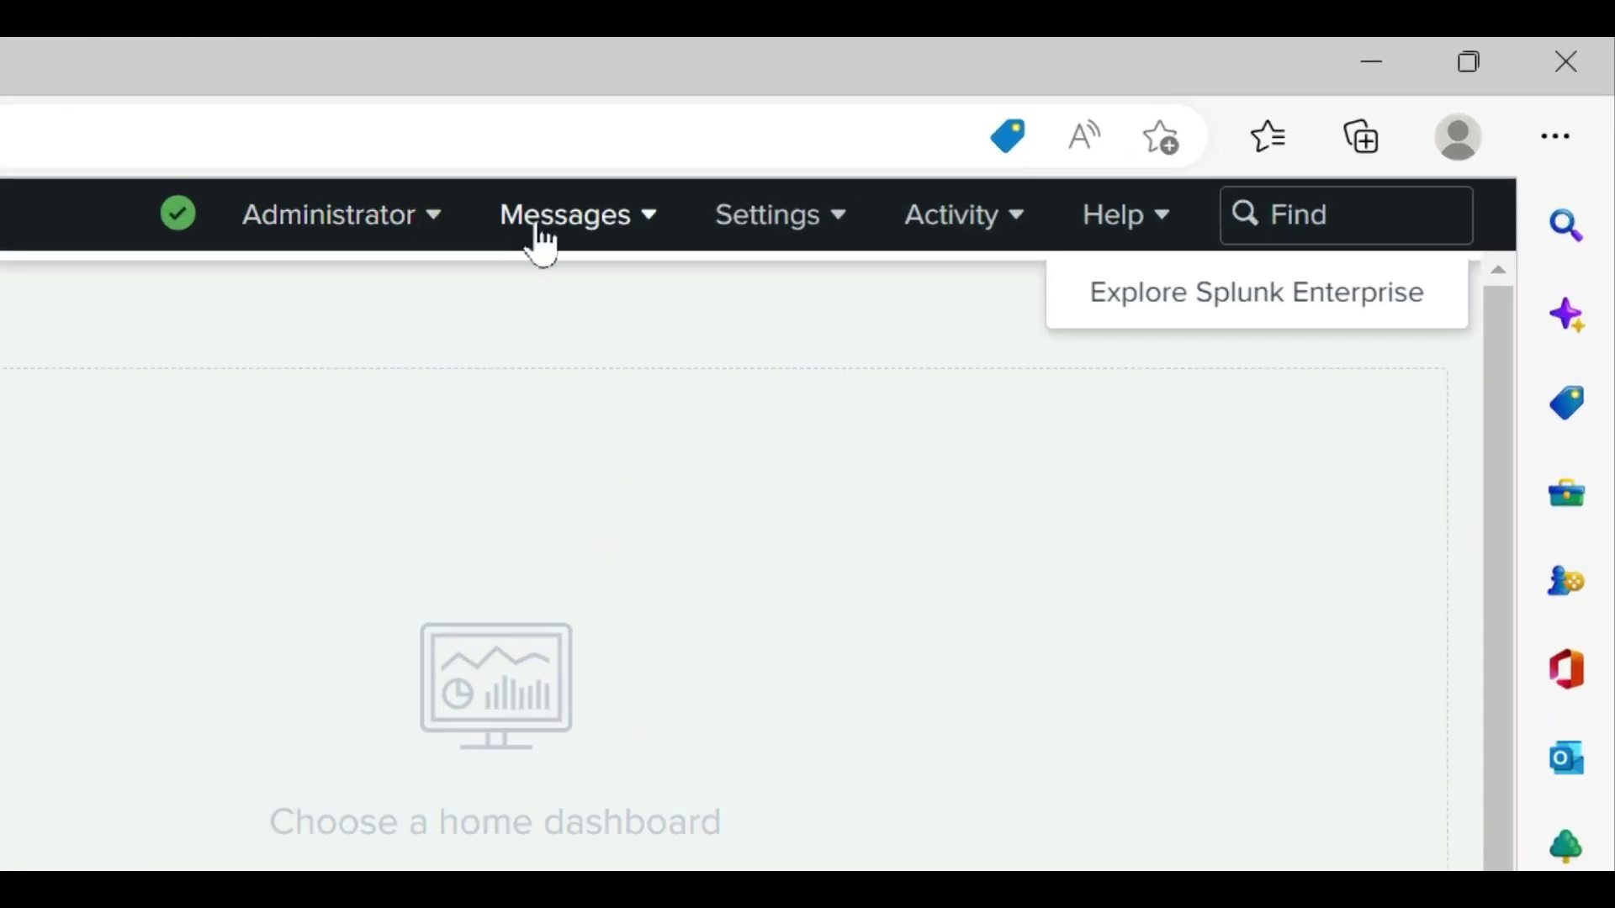
# Check the system messages and look over the available settings, activity options and help resources.
pyautogui.click(548, 227)
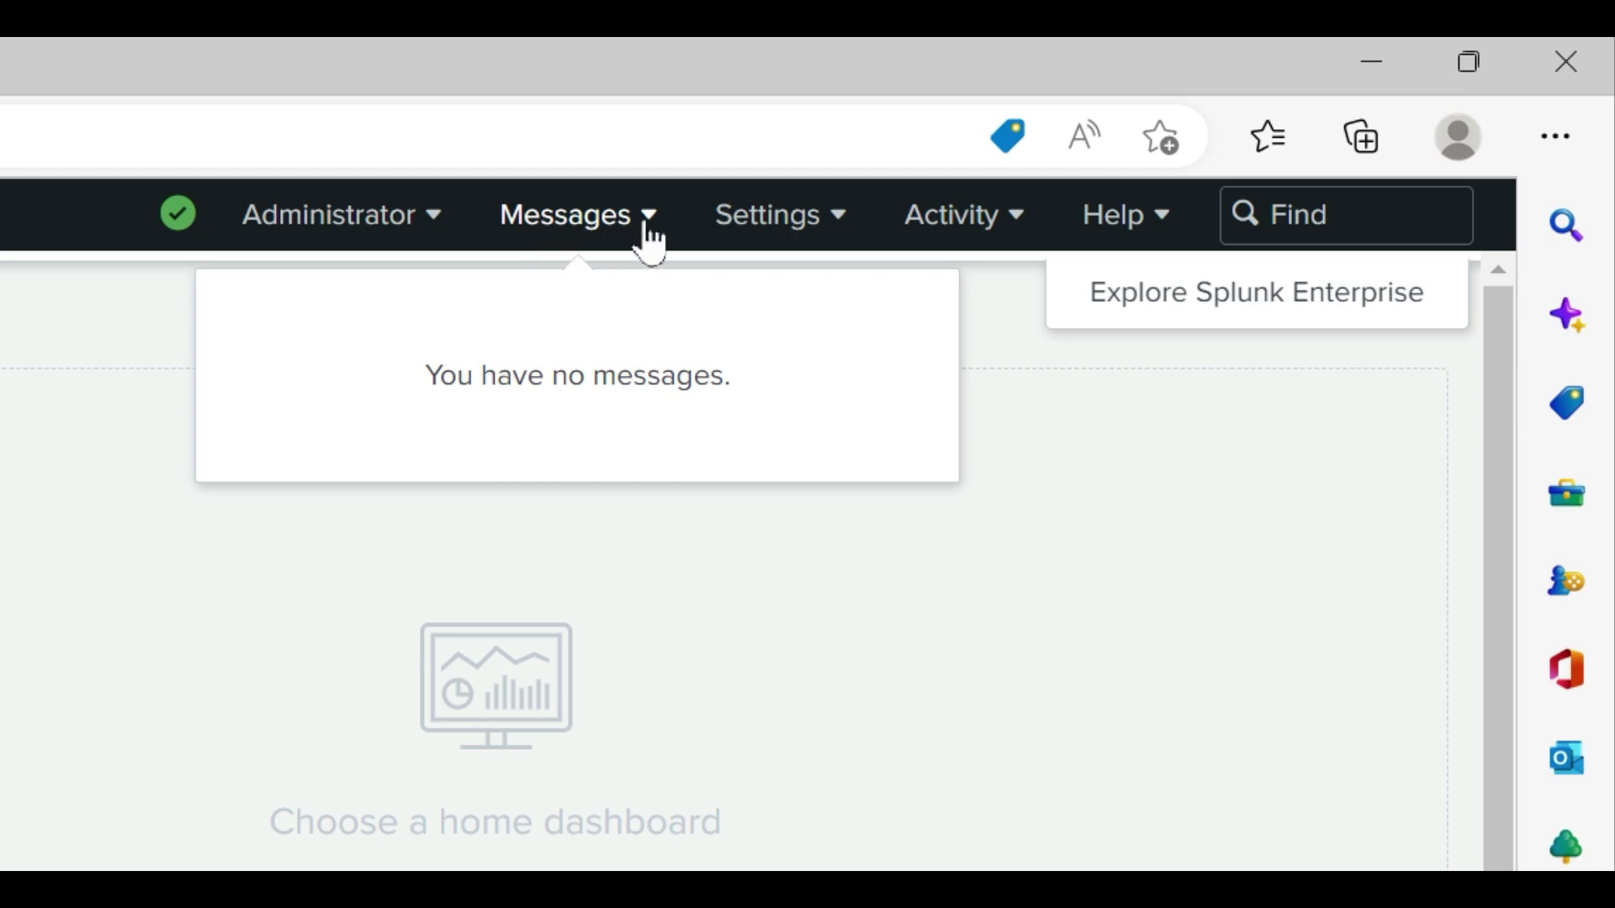
pyautogui.click(754, 221)
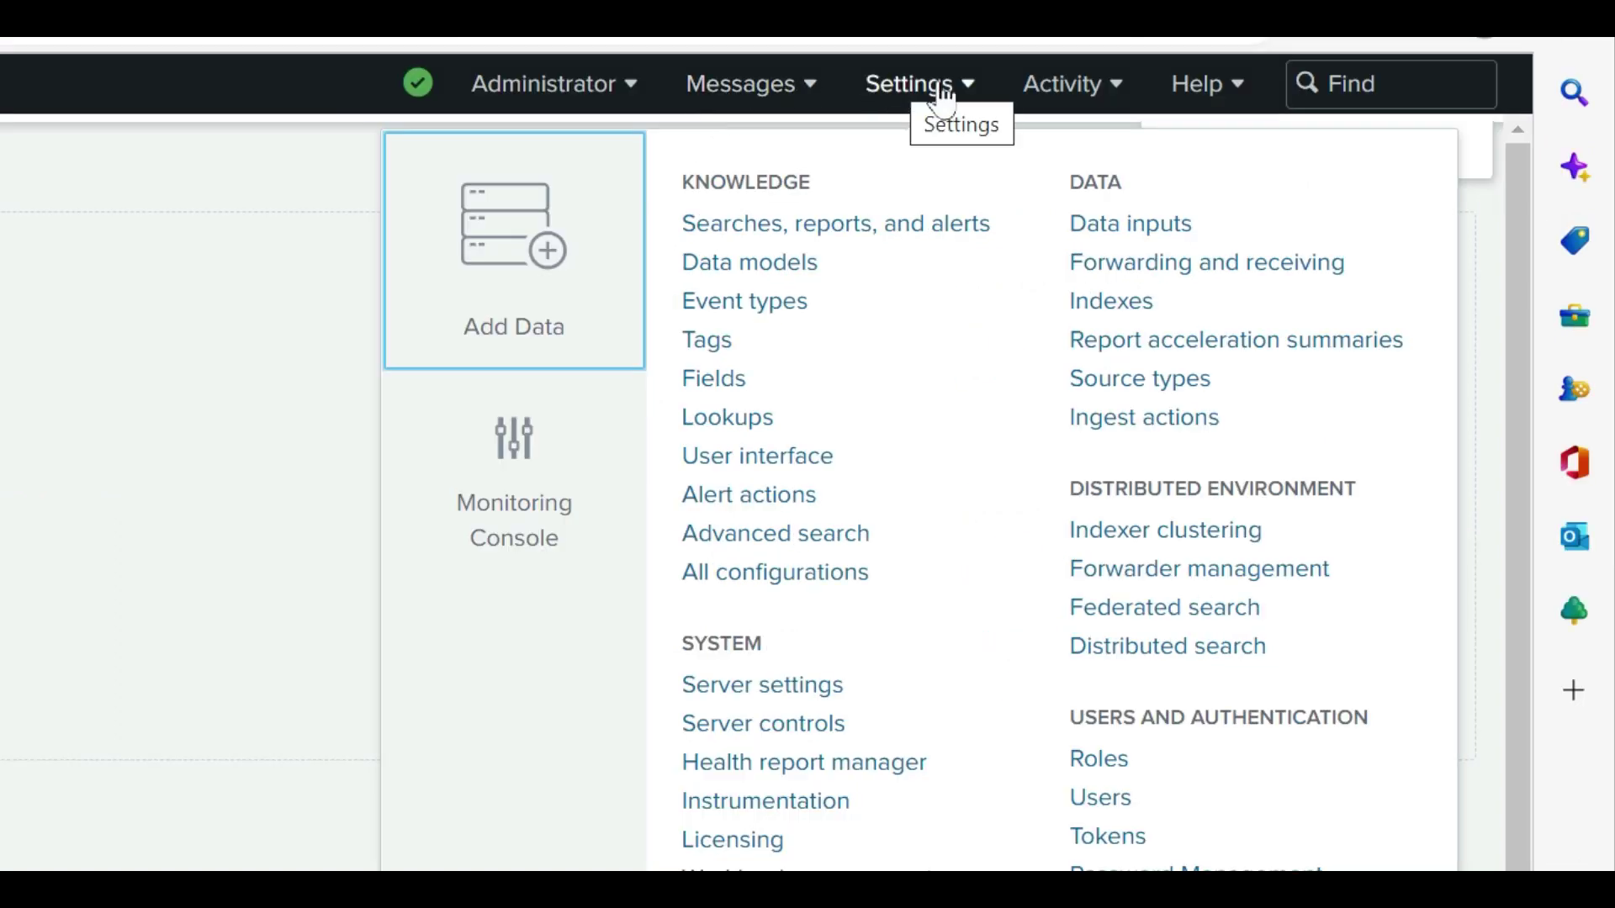
pyautogui.click(1050, 101)
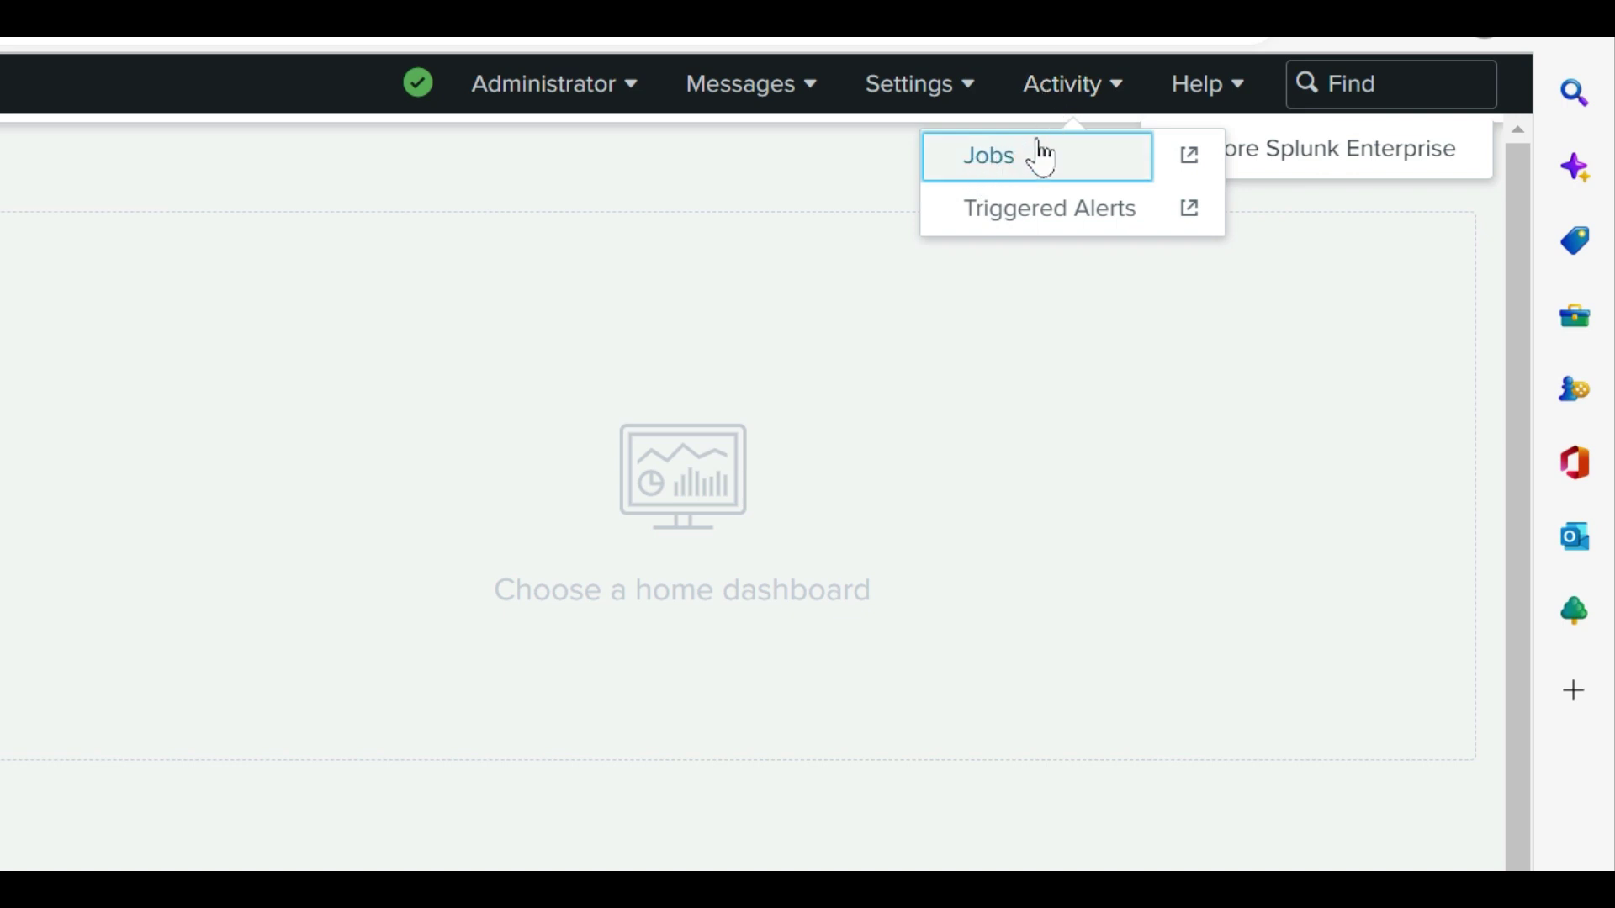
pyautogui.click(1201, 97)
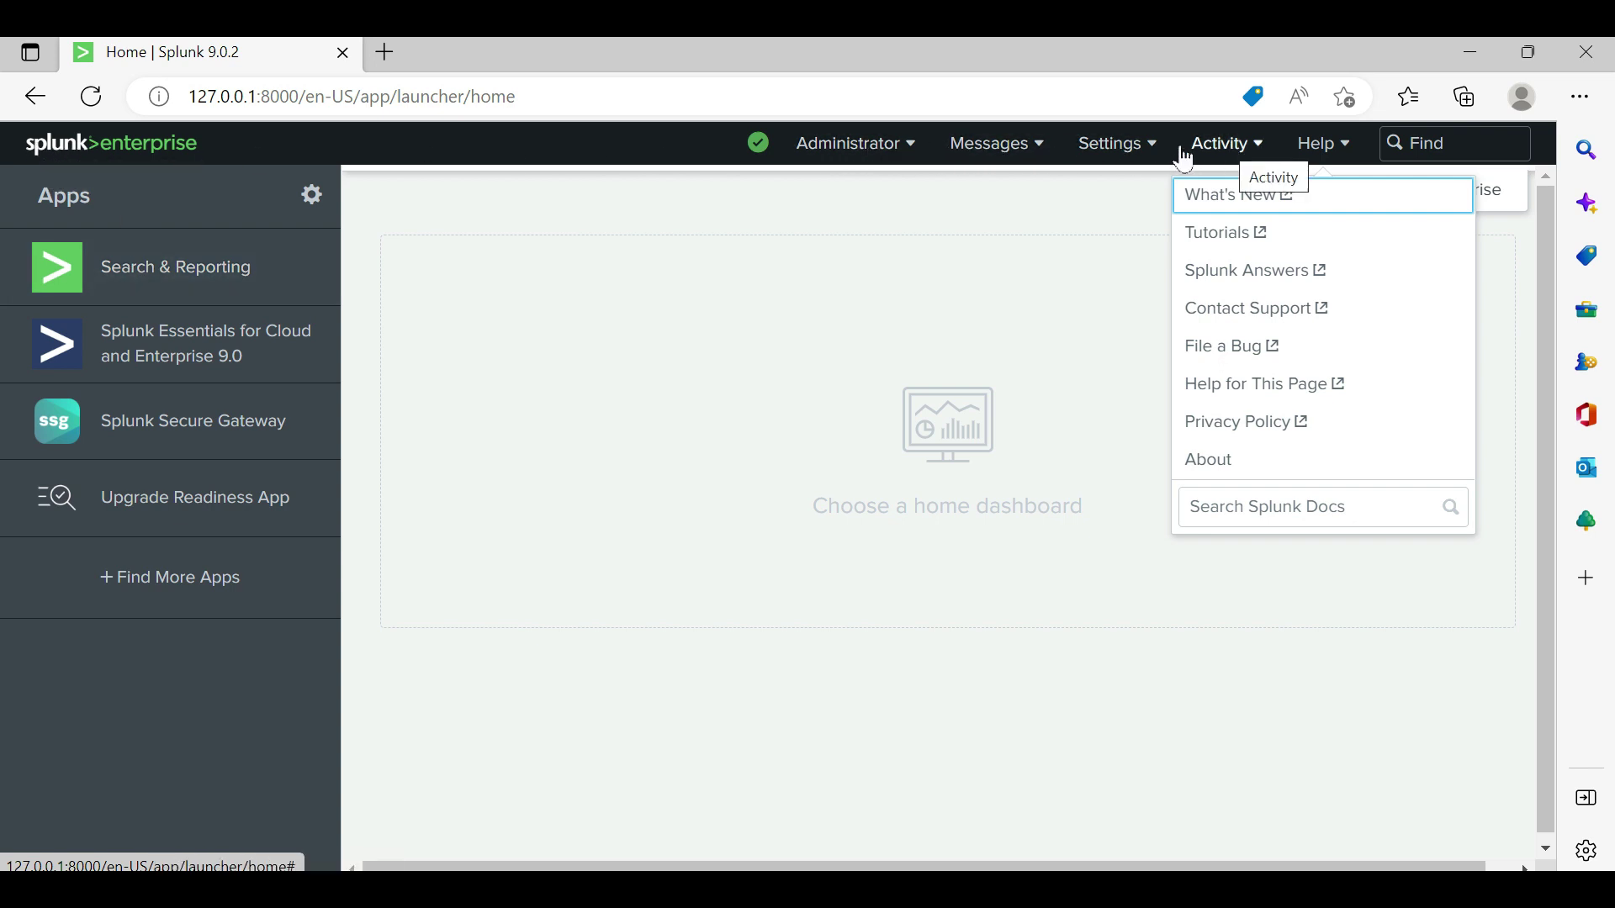
# Open the Search & Reporting app and examine its search page, account and message options, and navigation sections.
pyautogui.click(168, 281)
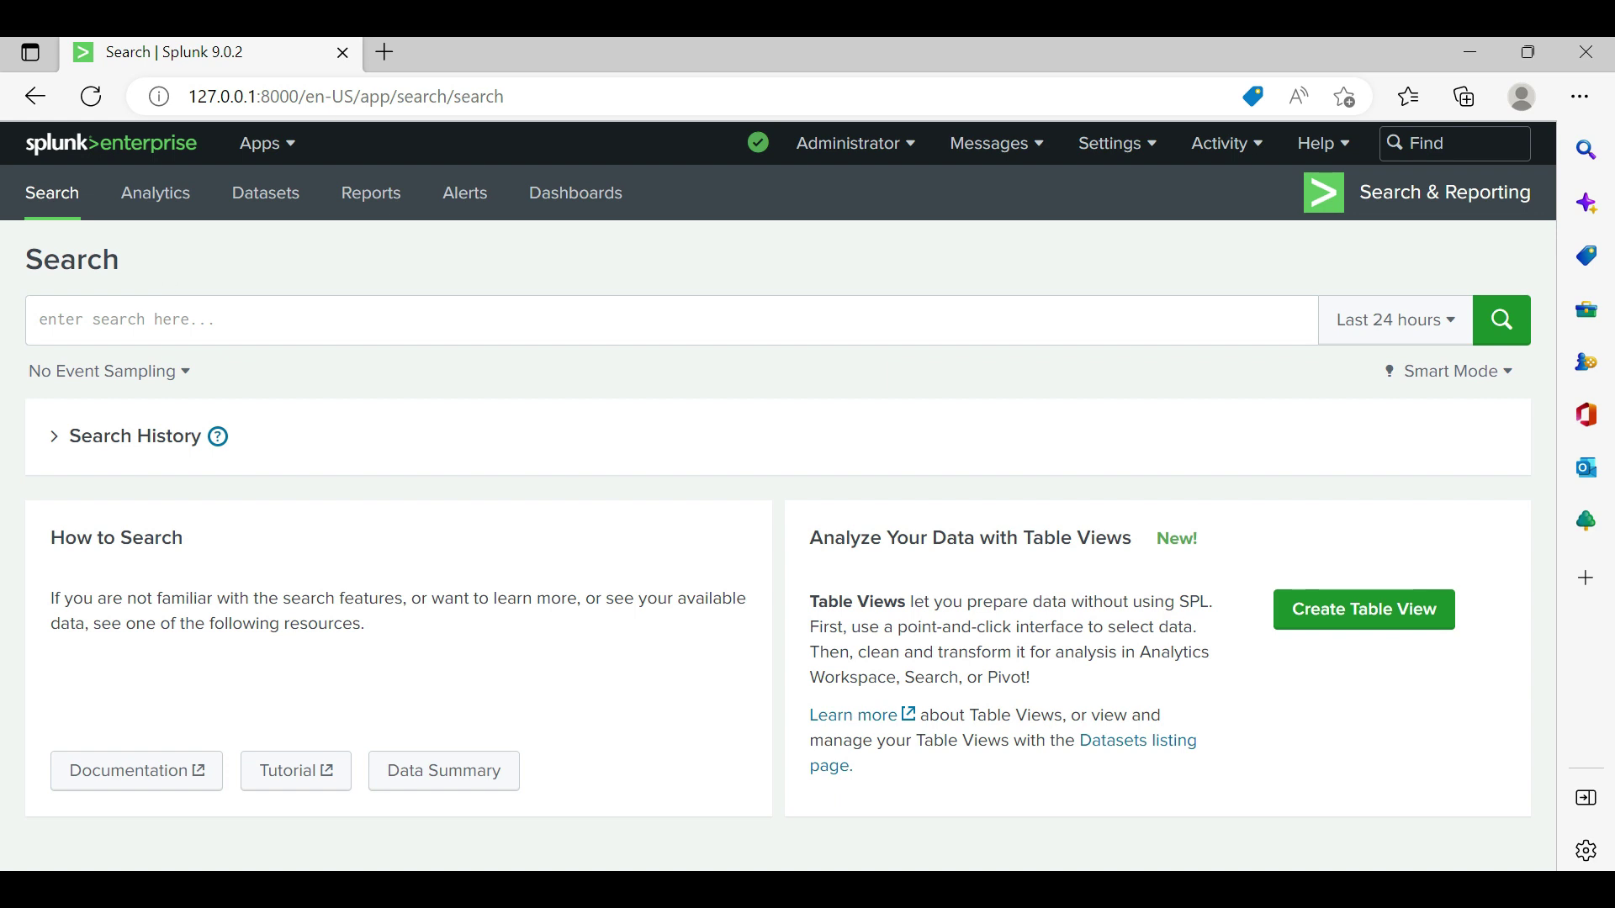
pyautogui.moveTo(132, 273); pyautogui.dragTo(44, 262)
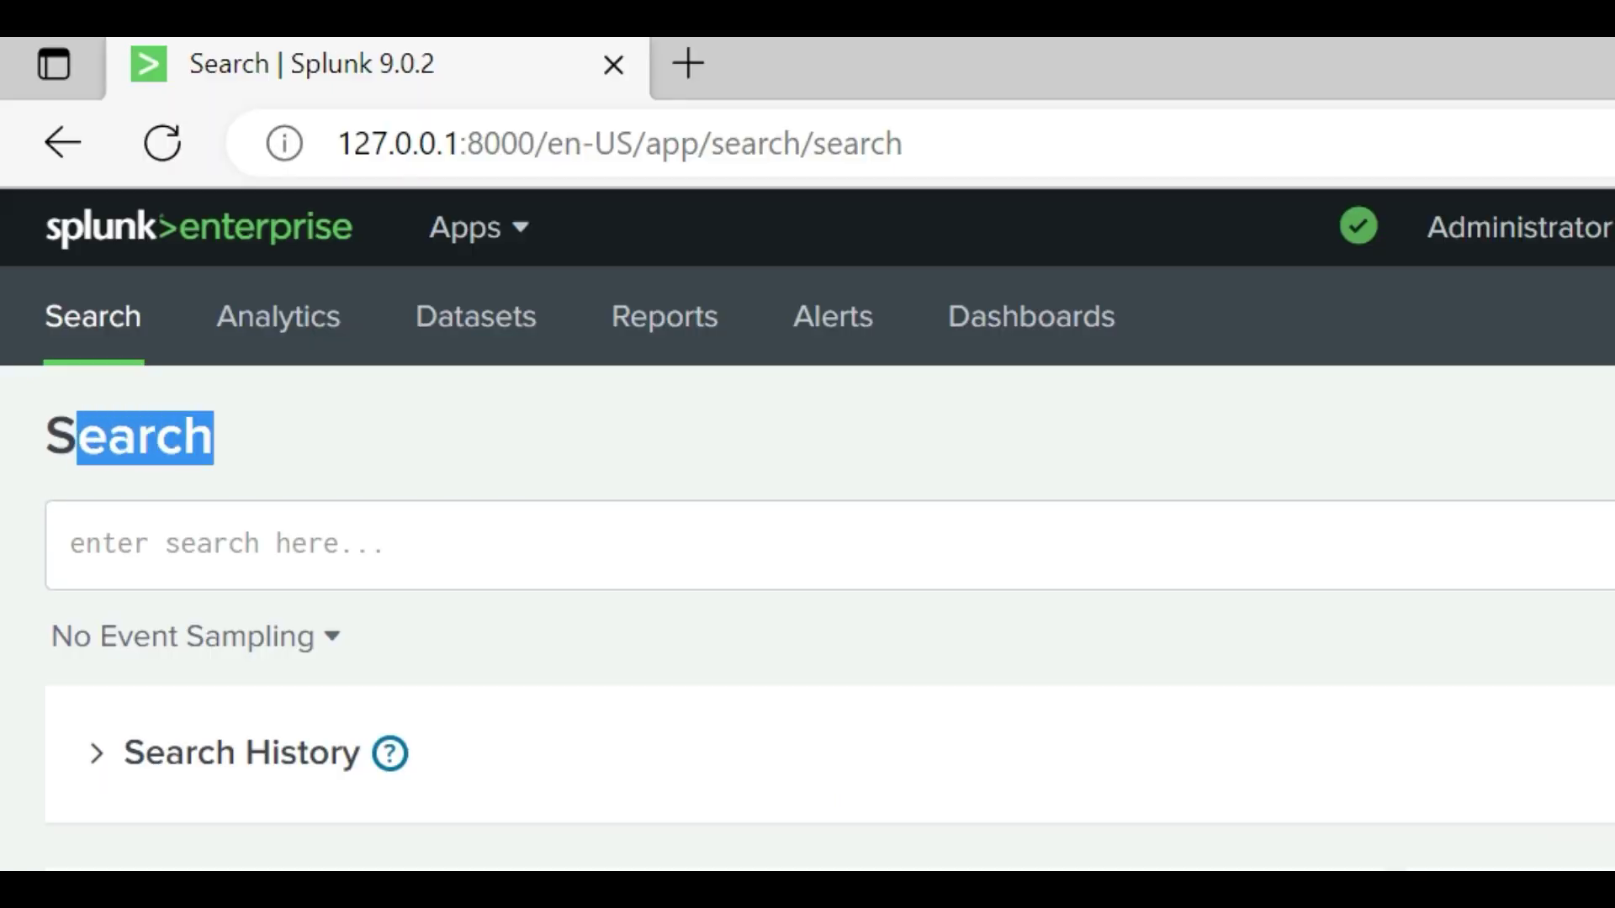
pyautogui.moveTo(77, 437); pyautogui.dragTo(47, 433)
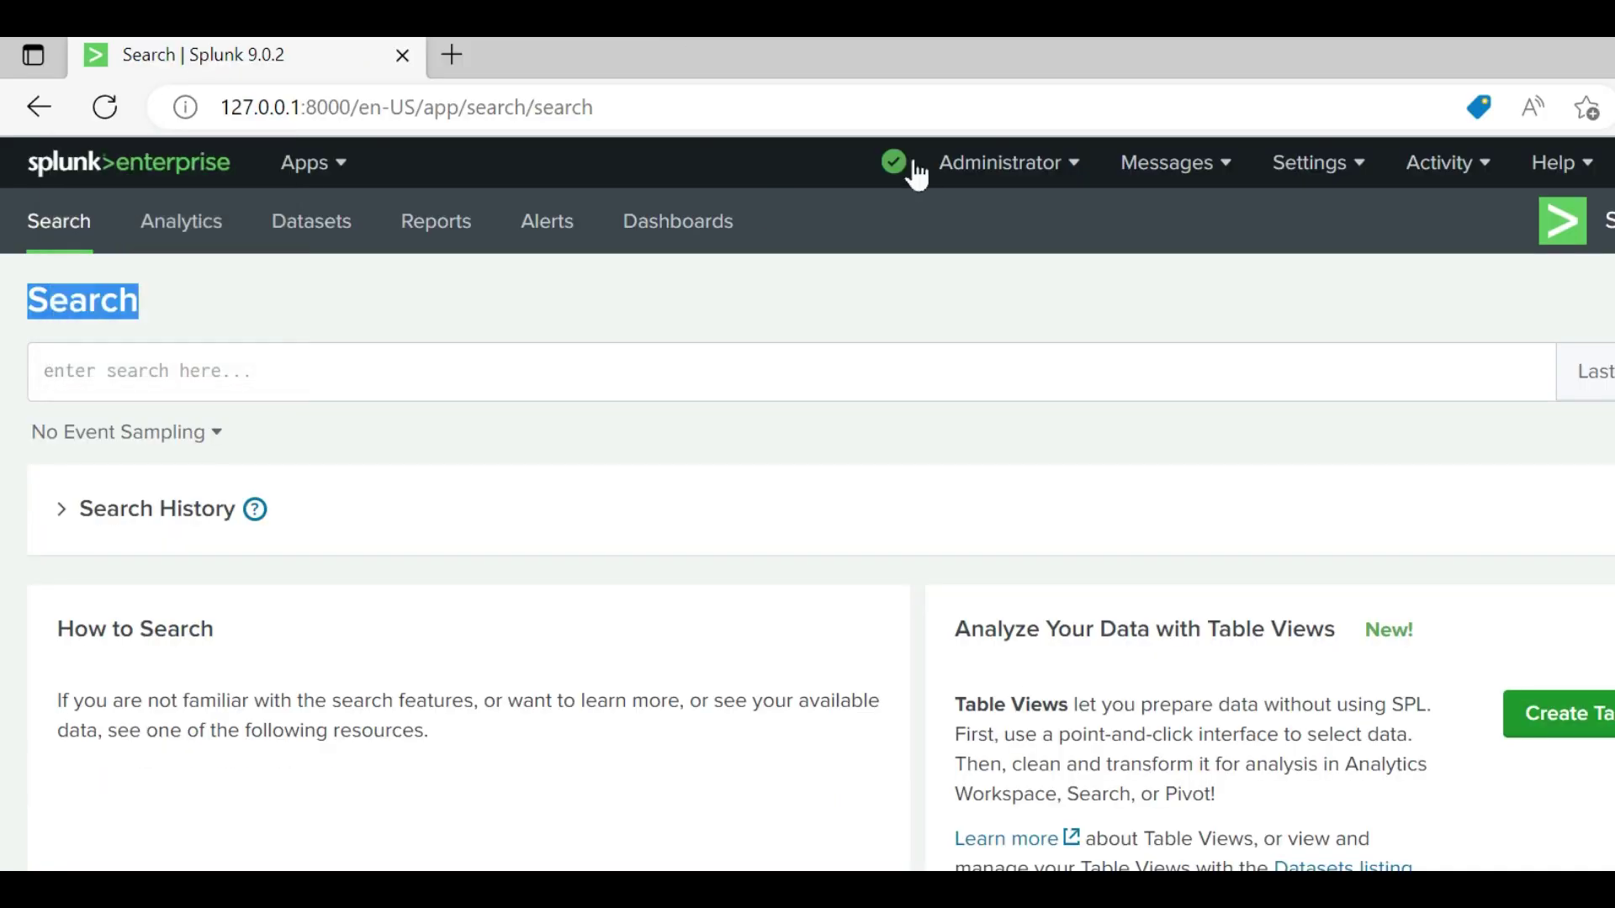
pyautogui.click(1069, 171)
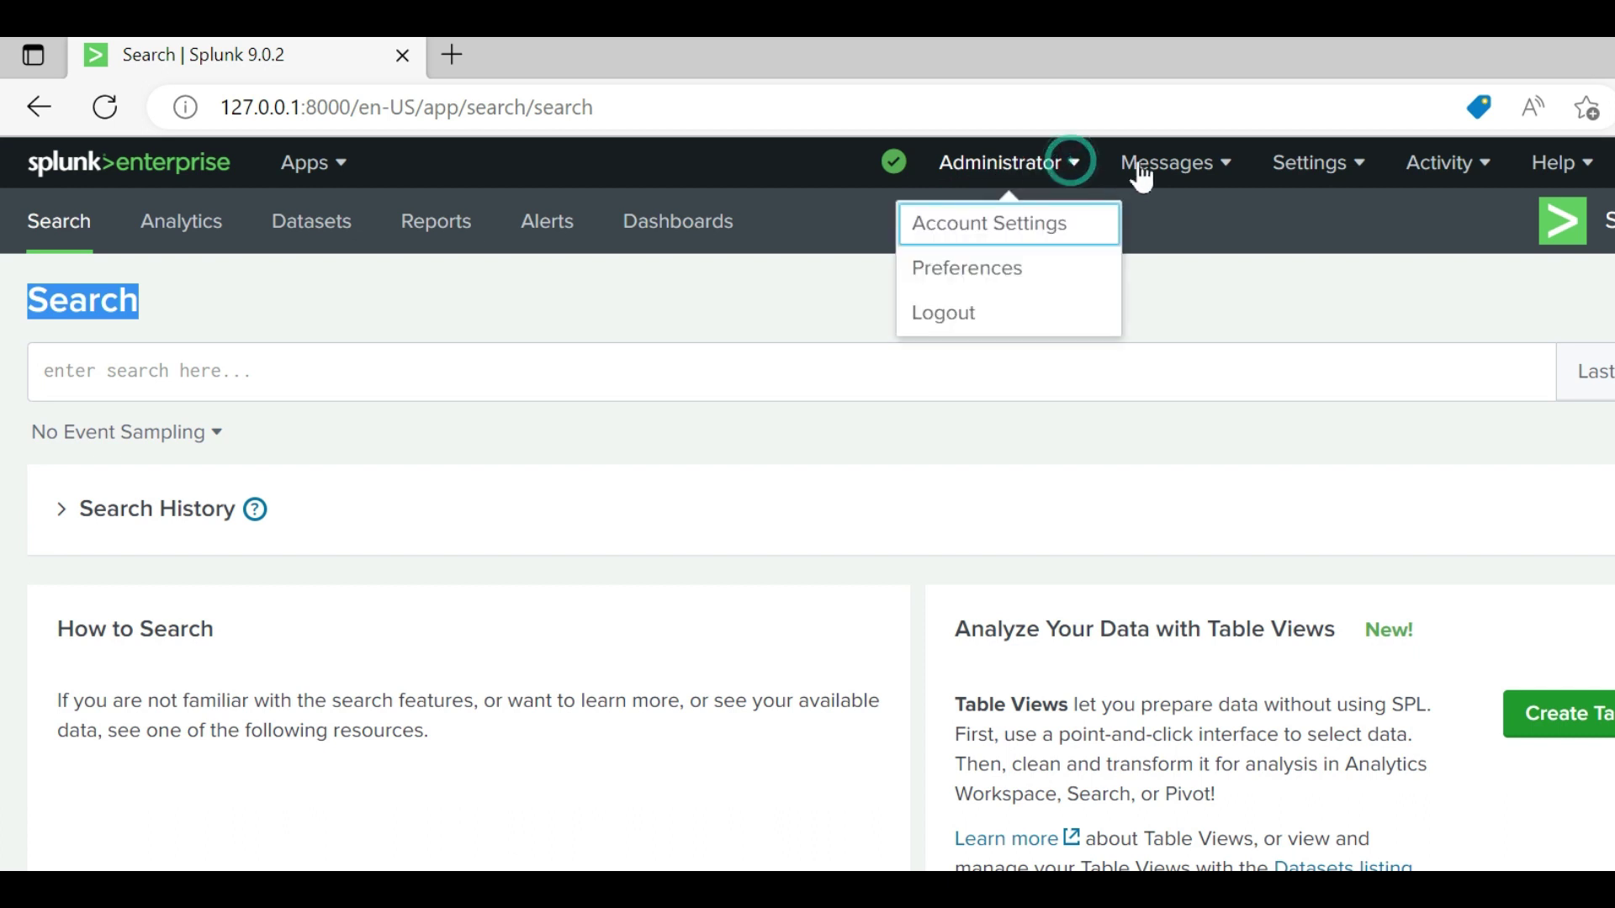
pyautogui.click(1228, 169)
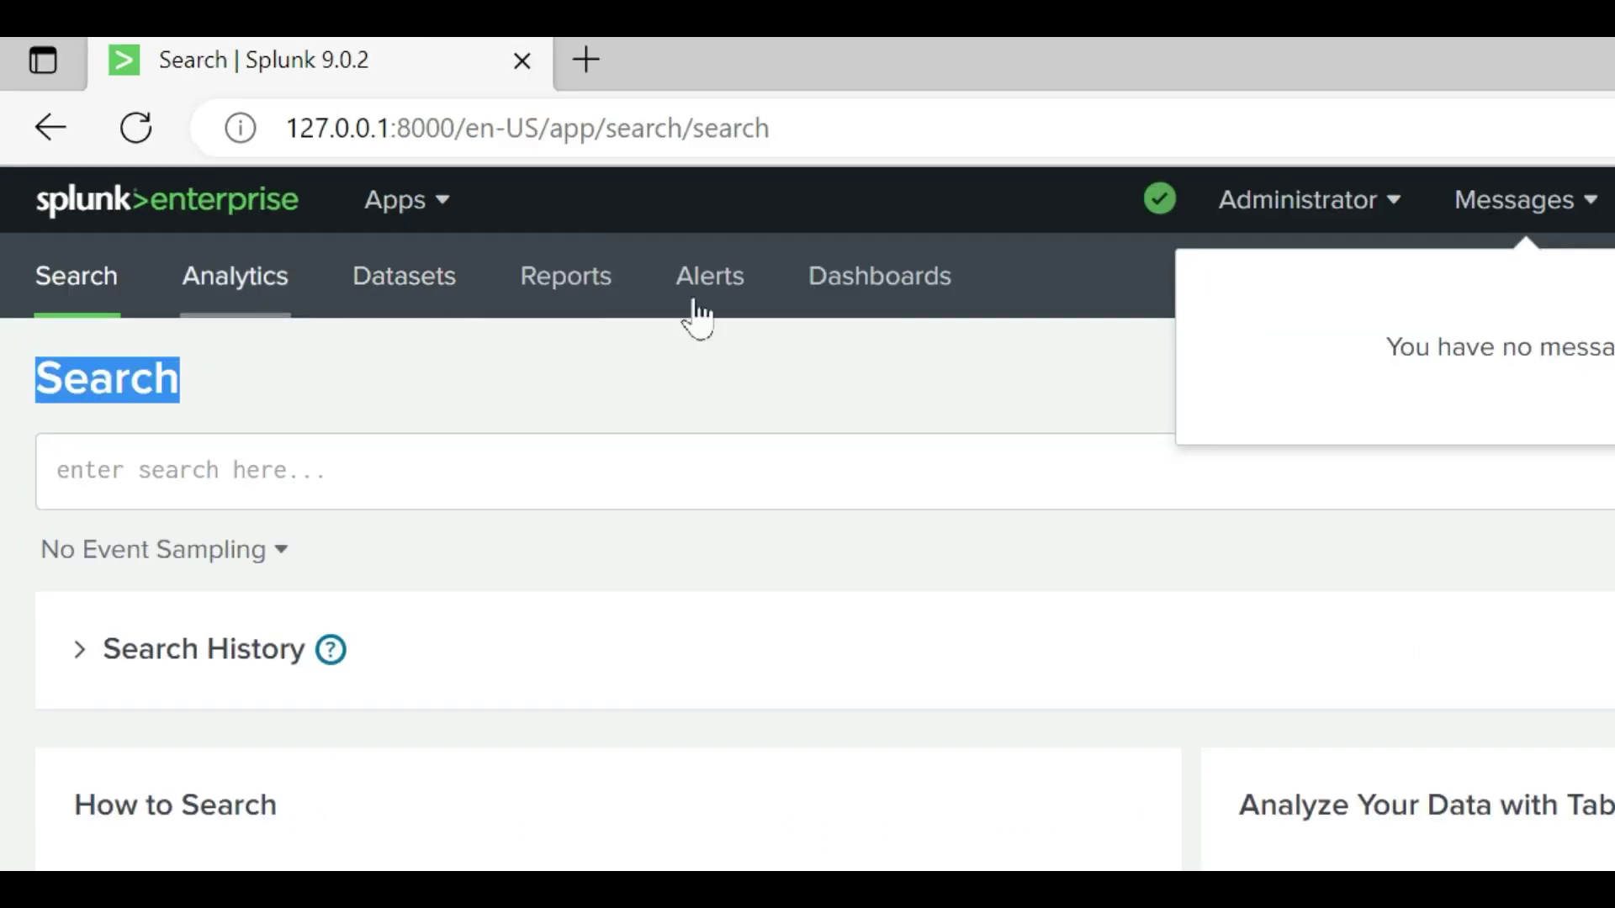
pyautogui.tripleClick(1013, 270)
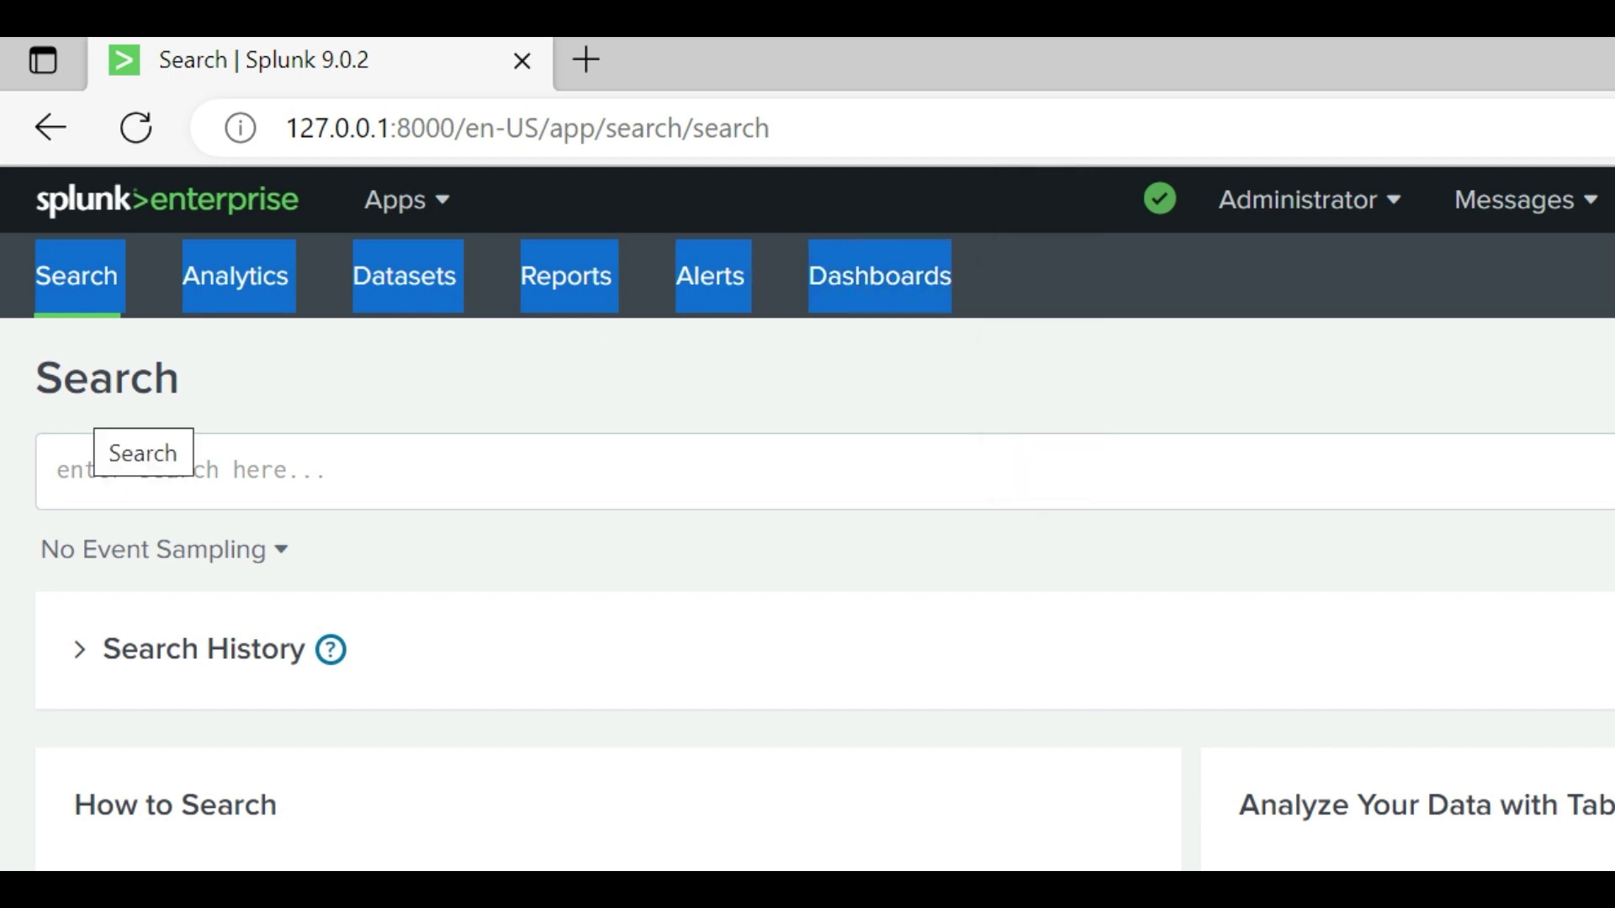
pyautogui.moveTo(198, 370); pyautogui.dragTo(105, 382)
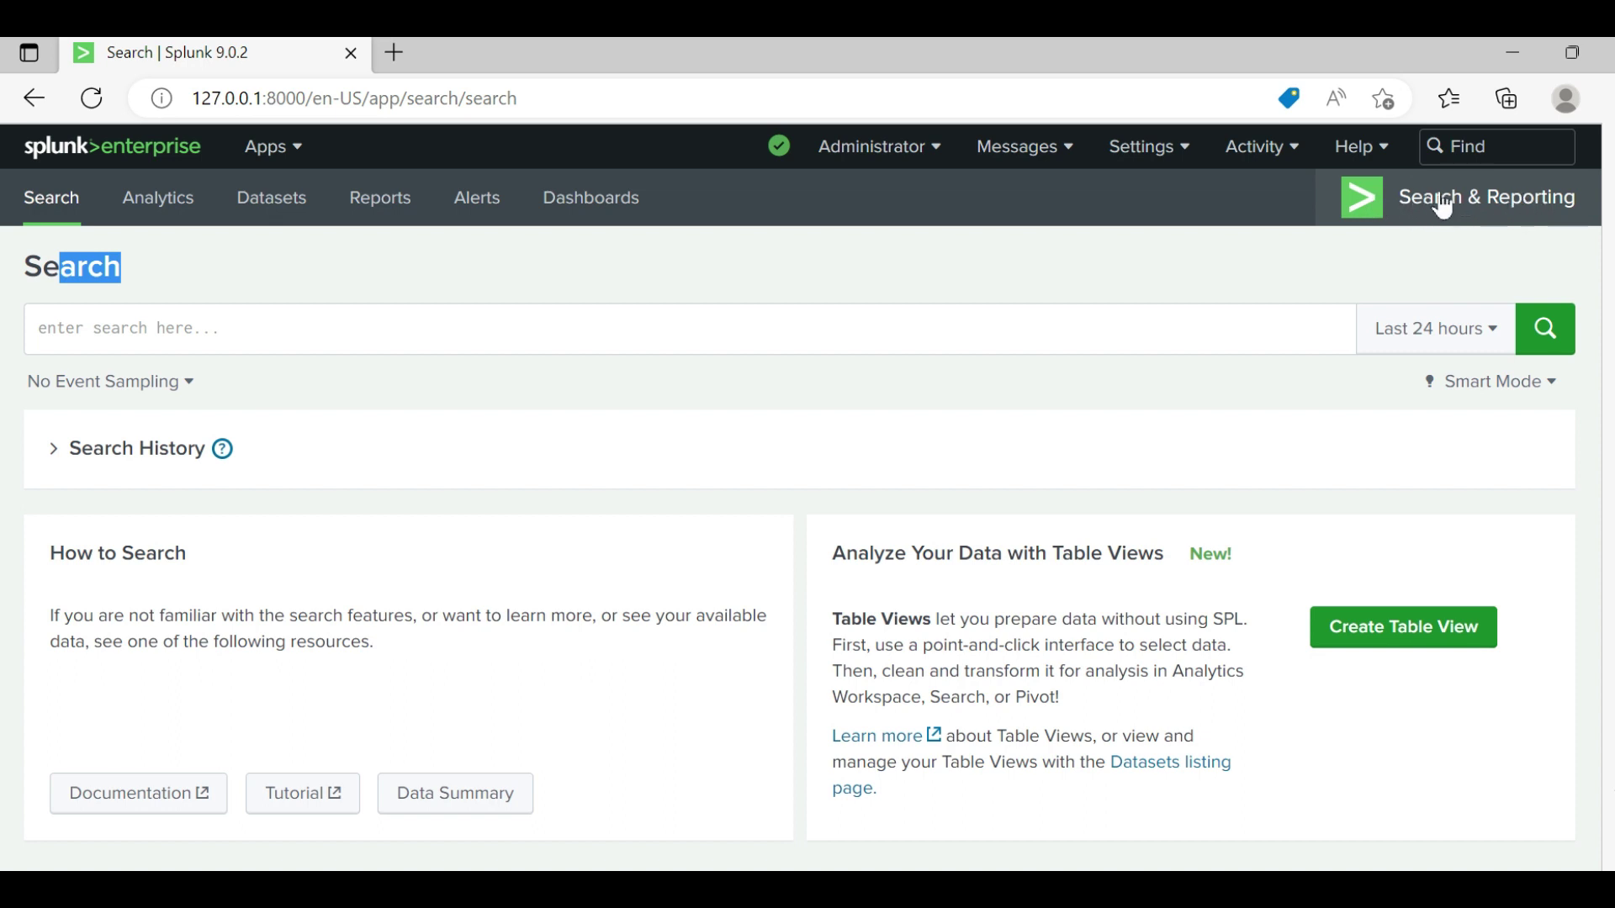
# Return to the home page and log out of the administrator account.
pyautogui.click(74, 155)
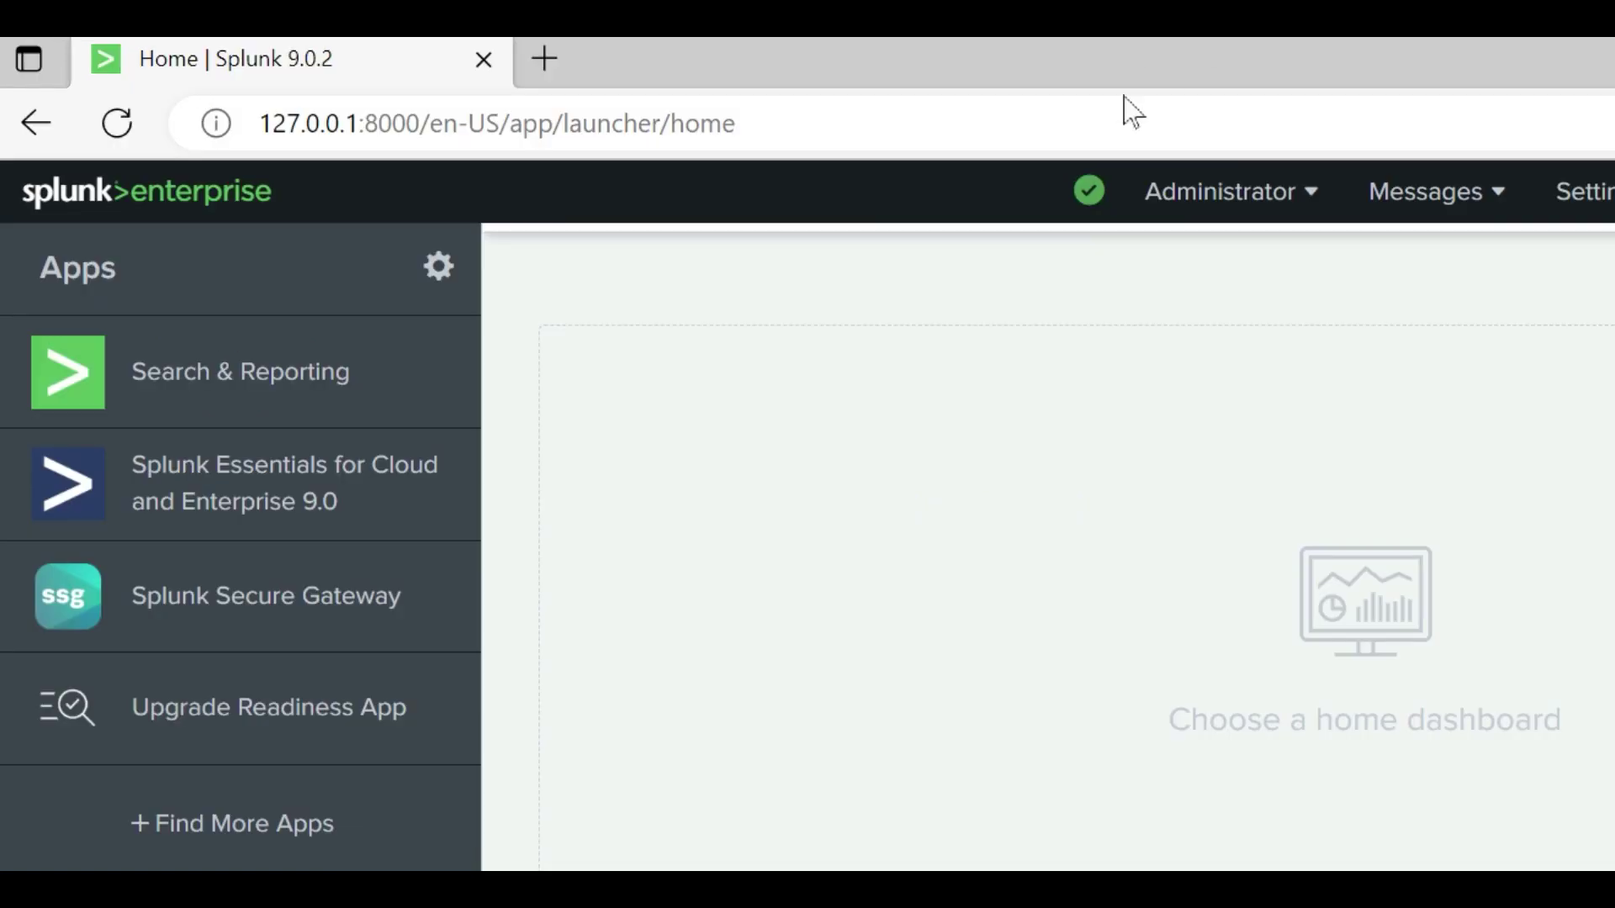
pyautogui.click(1193, 202)
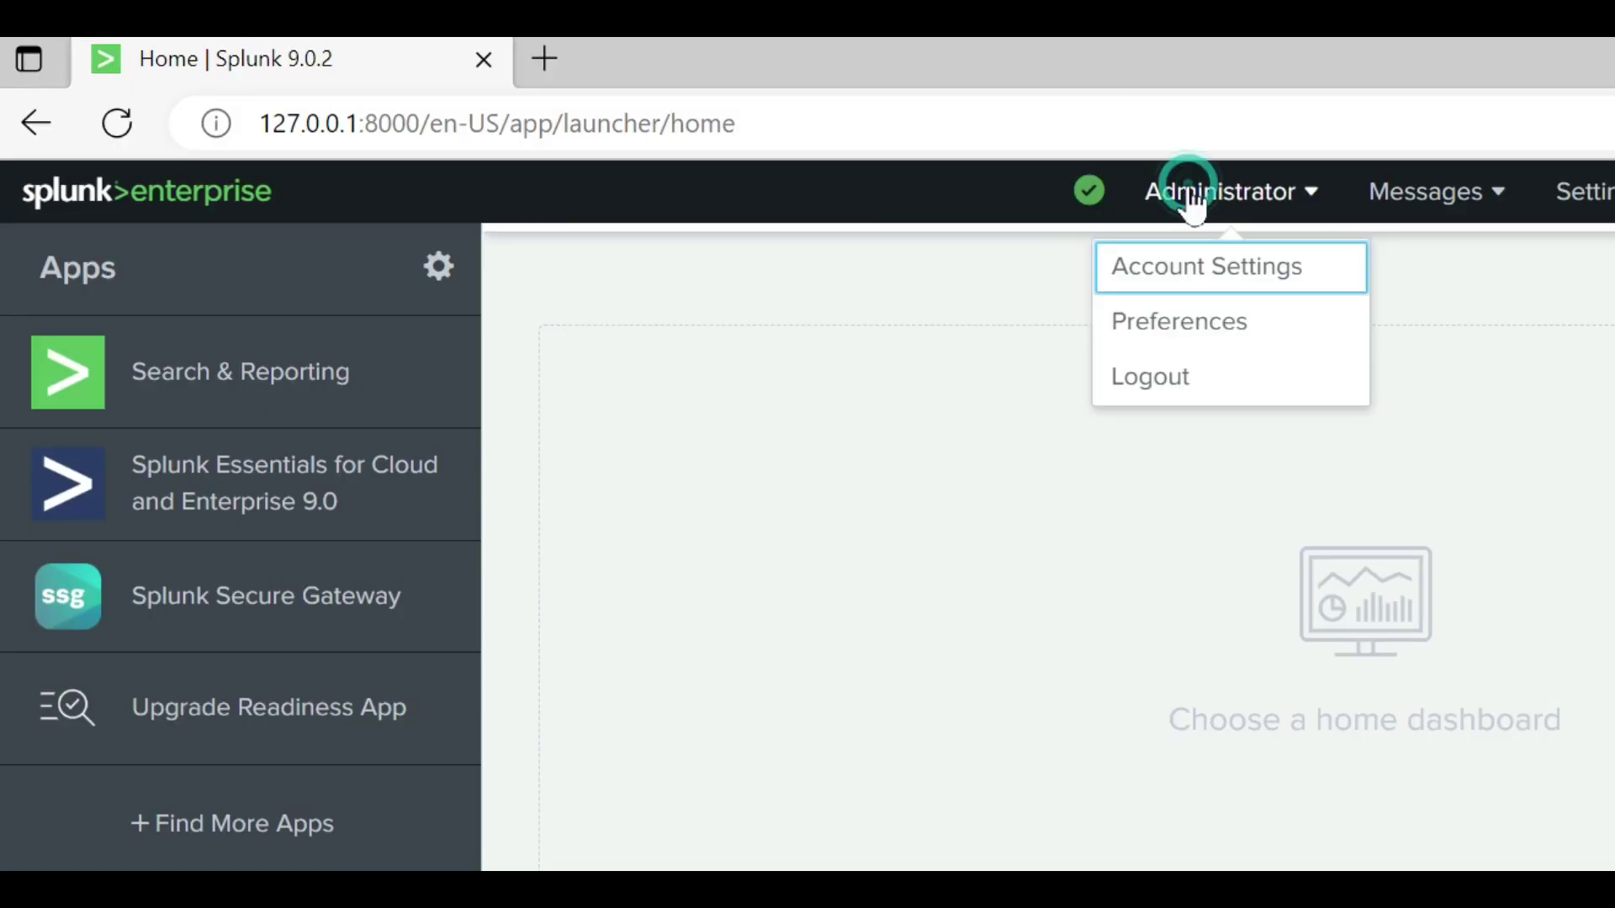
pyautogui.click(1145, 381)
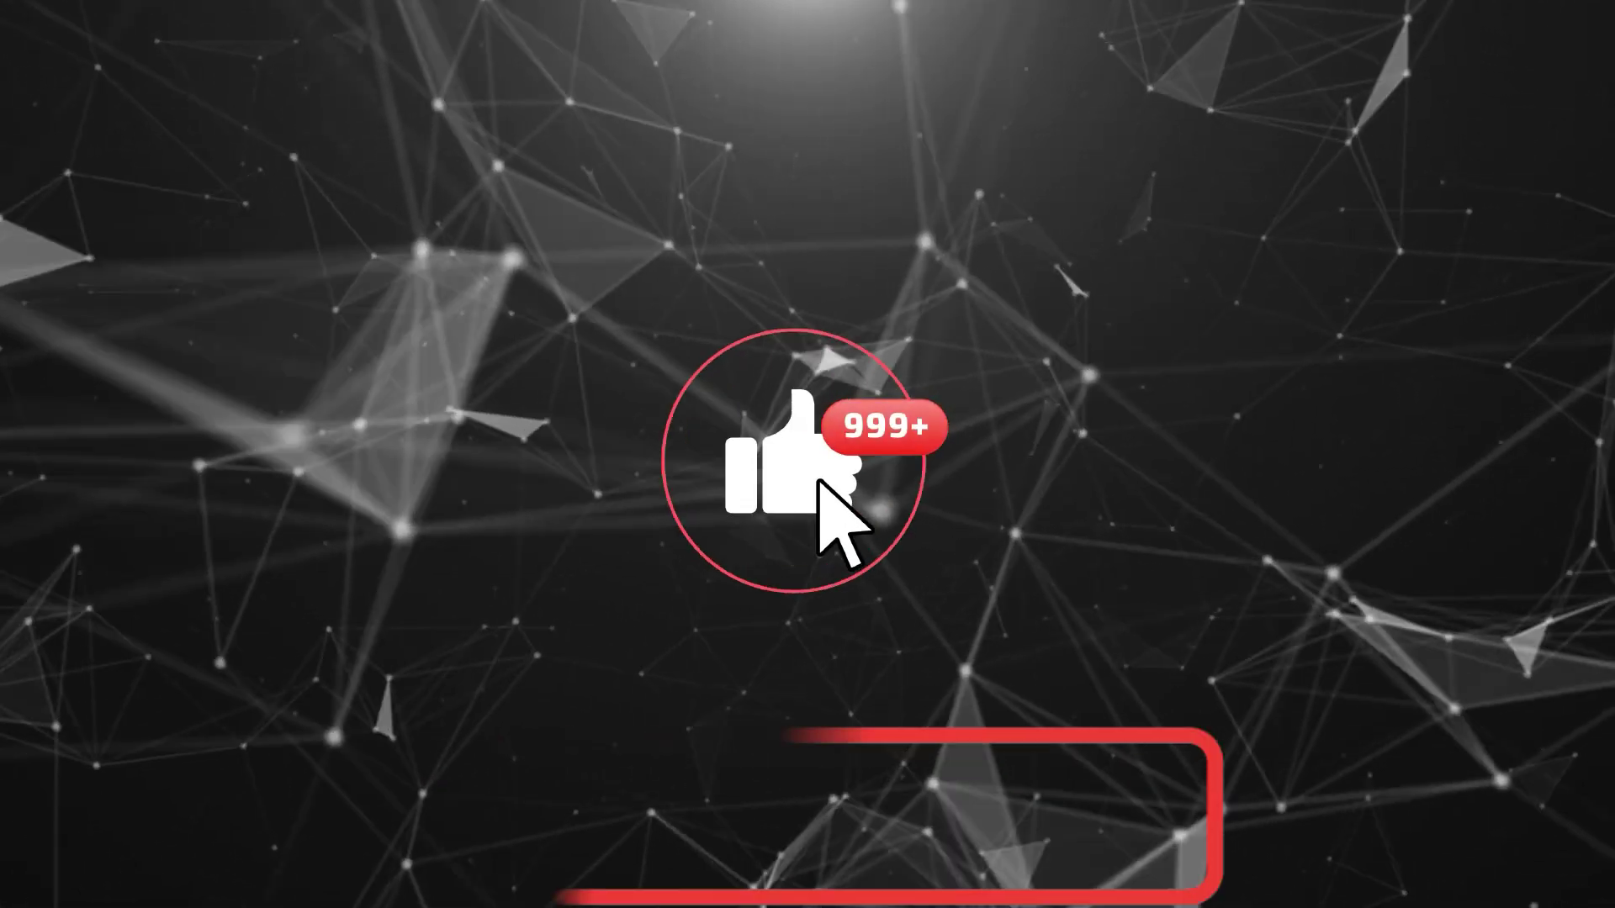